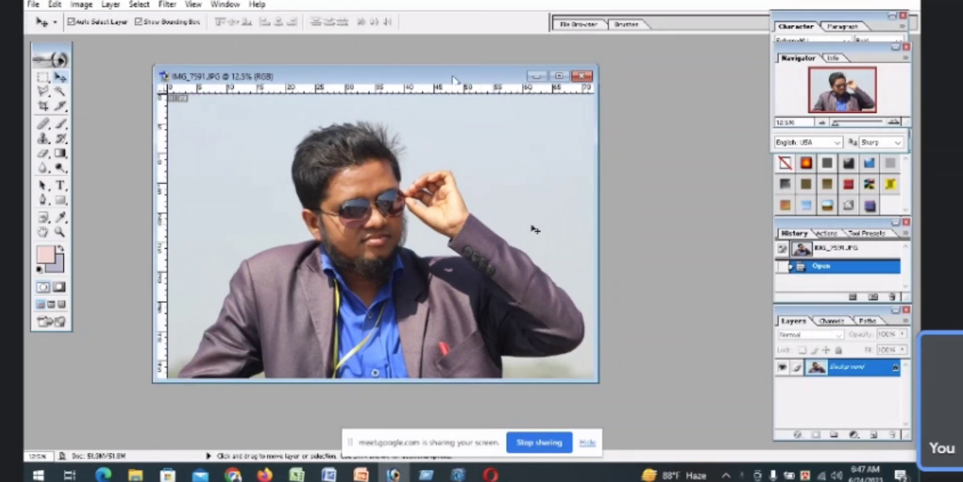
- Maximize the photo's window and examine the face, sunglasses and forehead skin up close
click(560, 76)
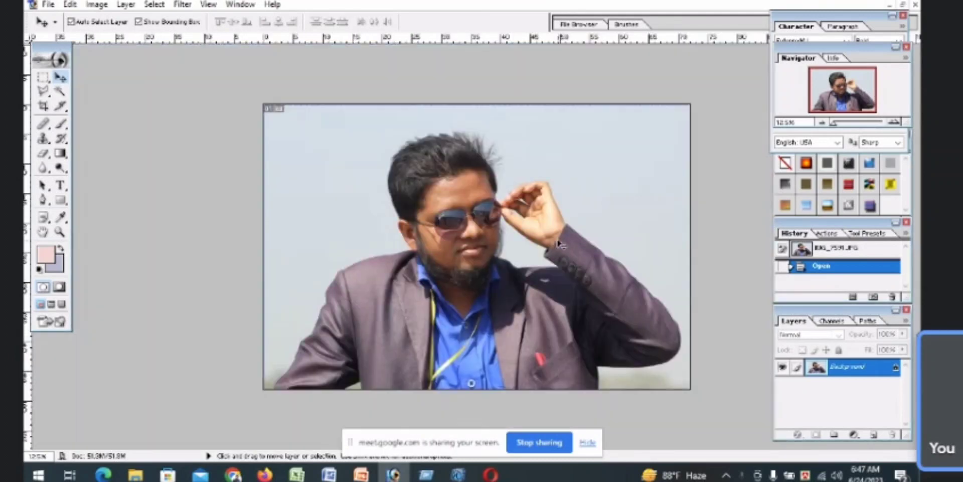
key(z)
click(557, 241)
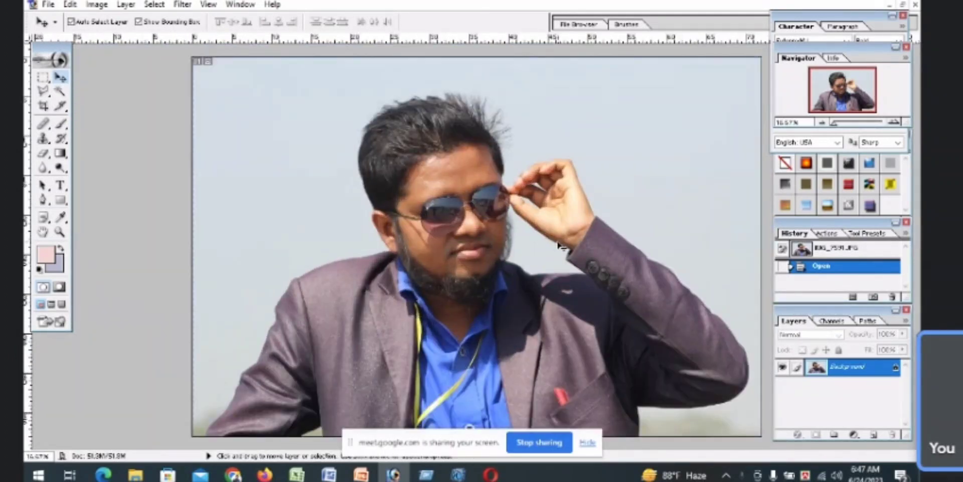
key(ctrl+space)
ctrl+click(574, 205)
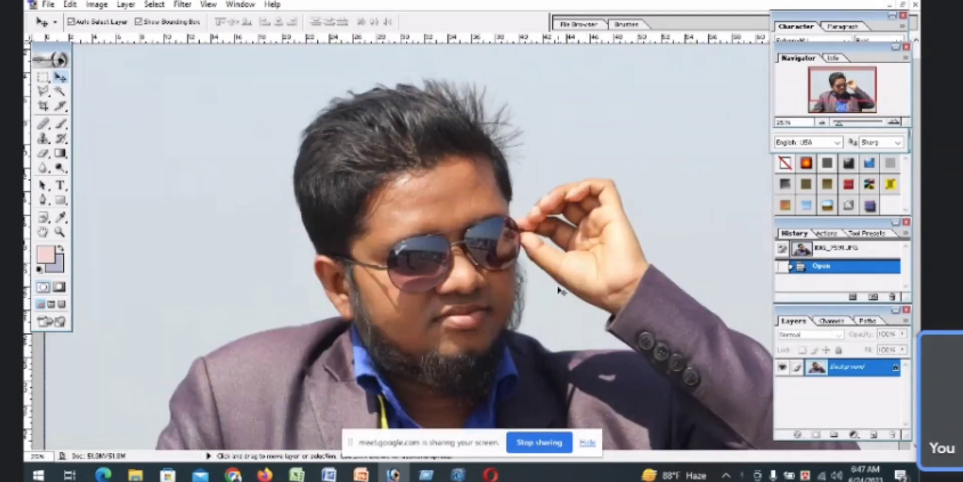
scroll(561, 290, down, 1)
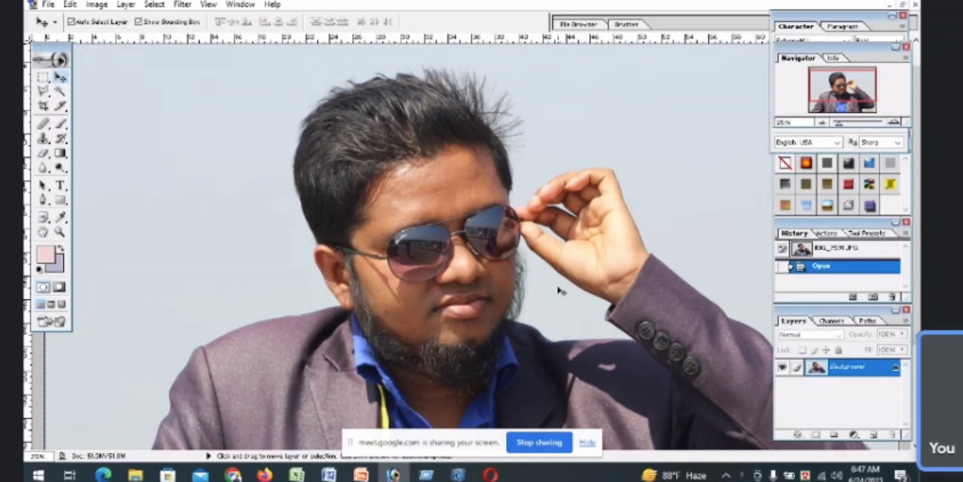
scroll(559, 290, down, 1)
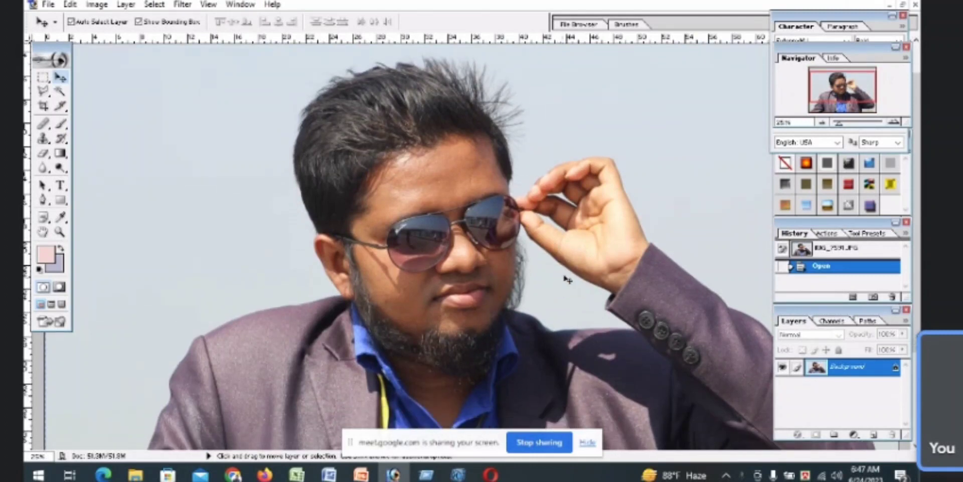
key(ctrl+space)
ctrl+click(565, 301)
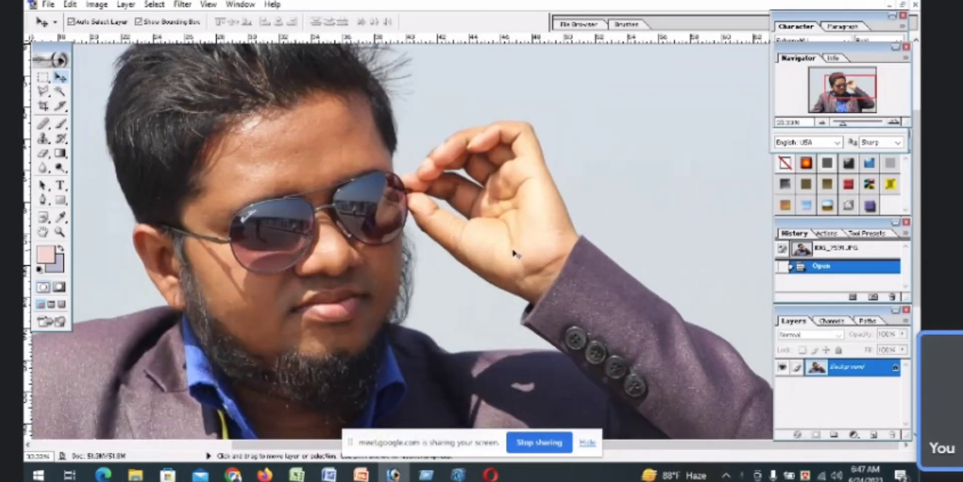
click(359, 257)
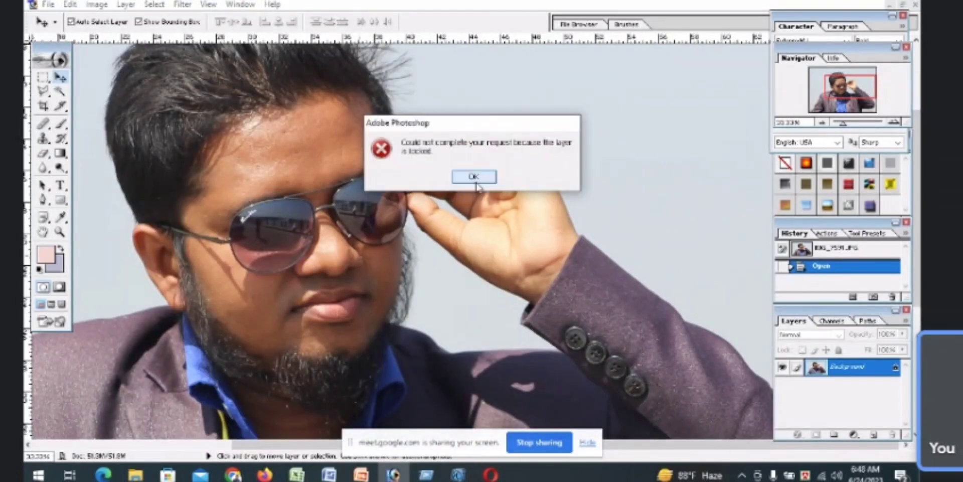
click(474, 178)
drag(351, 229, 456, 269)
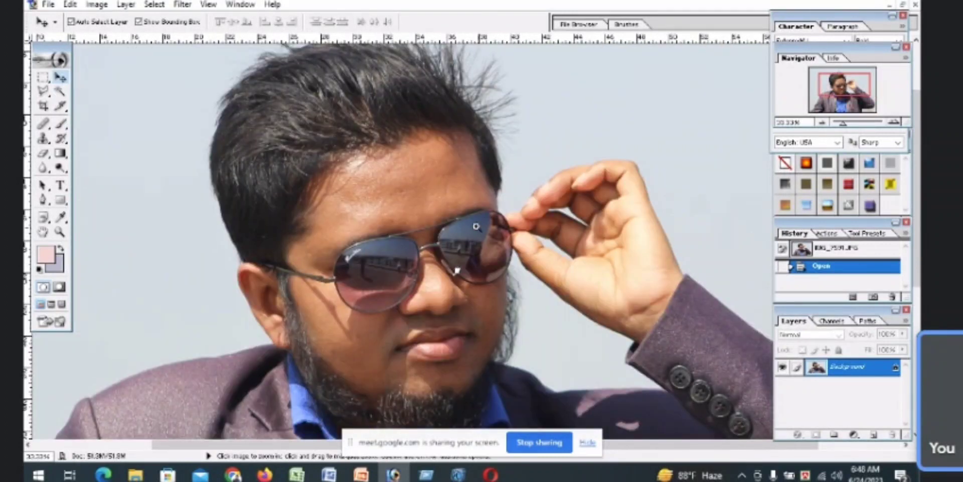
key(ctrl+plus)
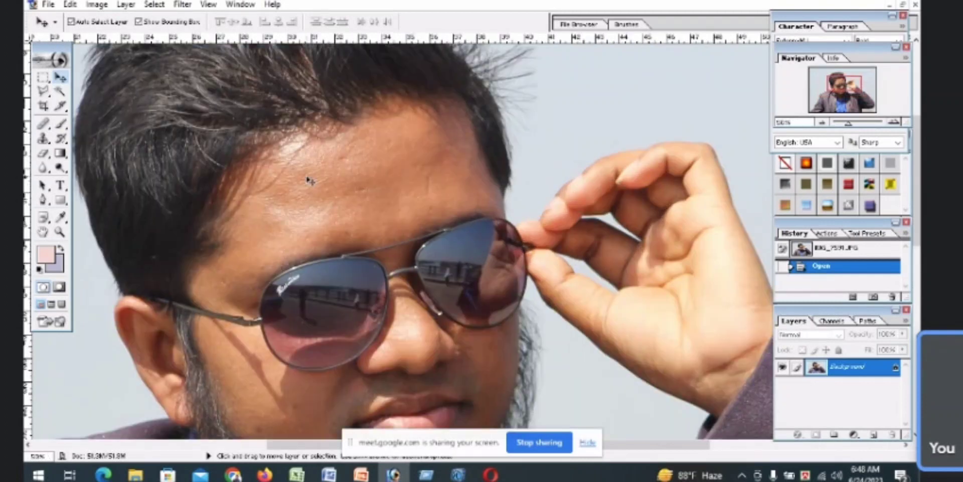
scroll(374, 206, down, 1)
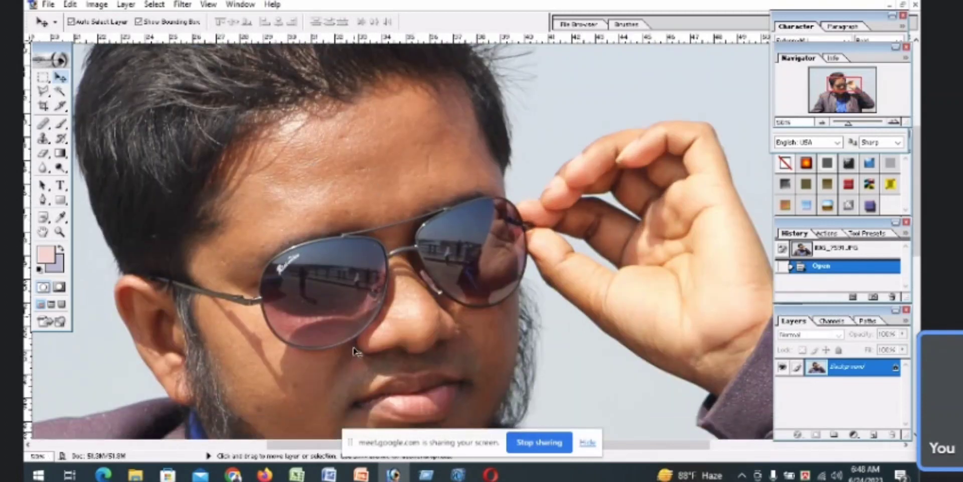
scroll(354, 351, up, 2)
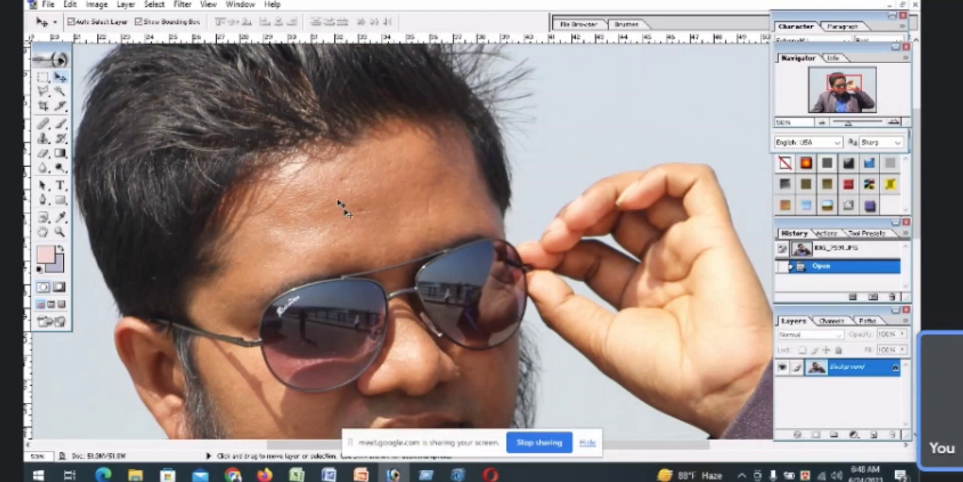
- Brighten the photo slightly with Curves, setting an RGB midpoint at input 124 and output 135
key(ctrl+m)
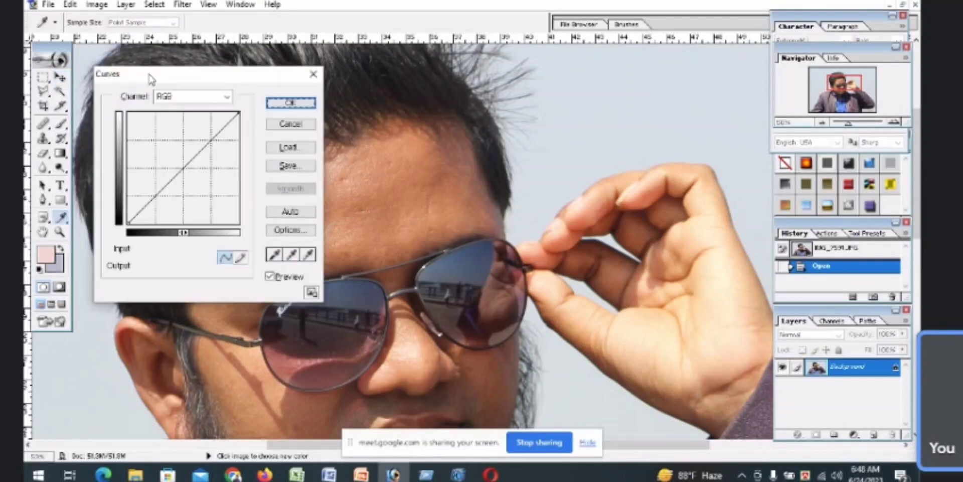
drag(151, 77, 646, 89)
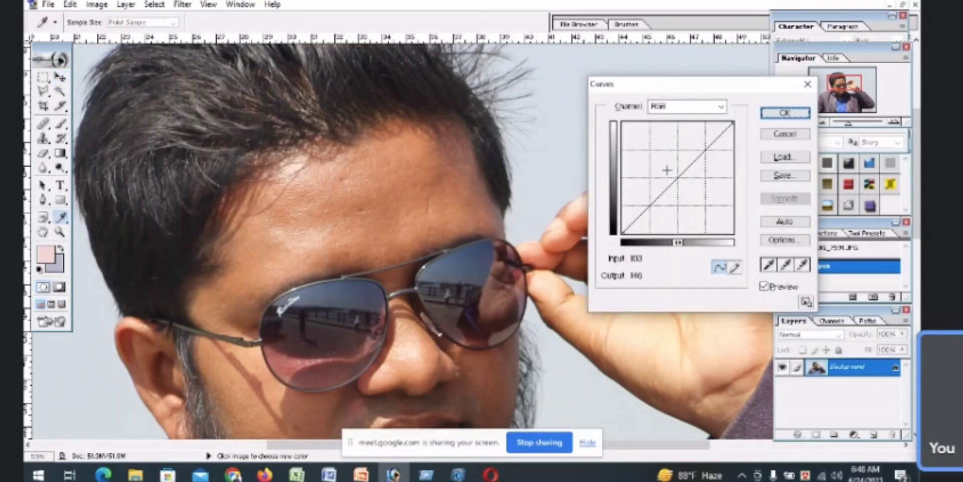
click(674, 173)
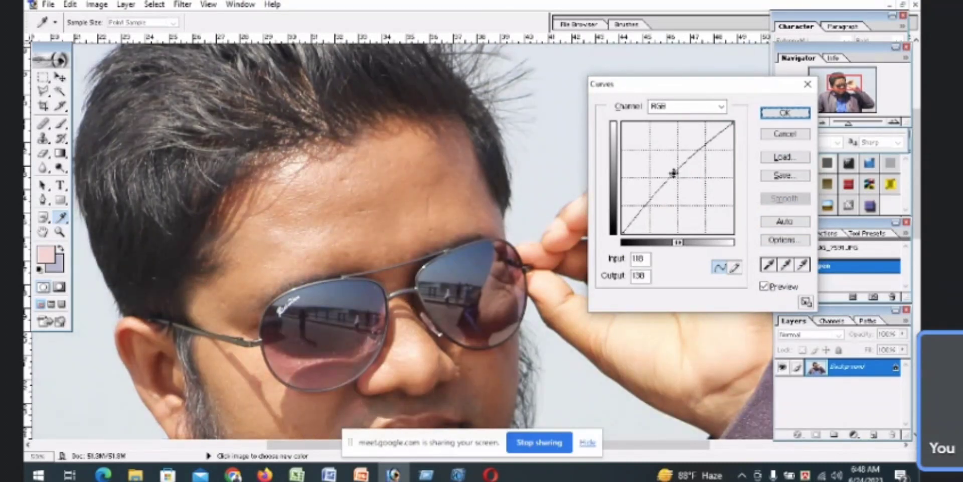
drag(673, 173, 677, 175)
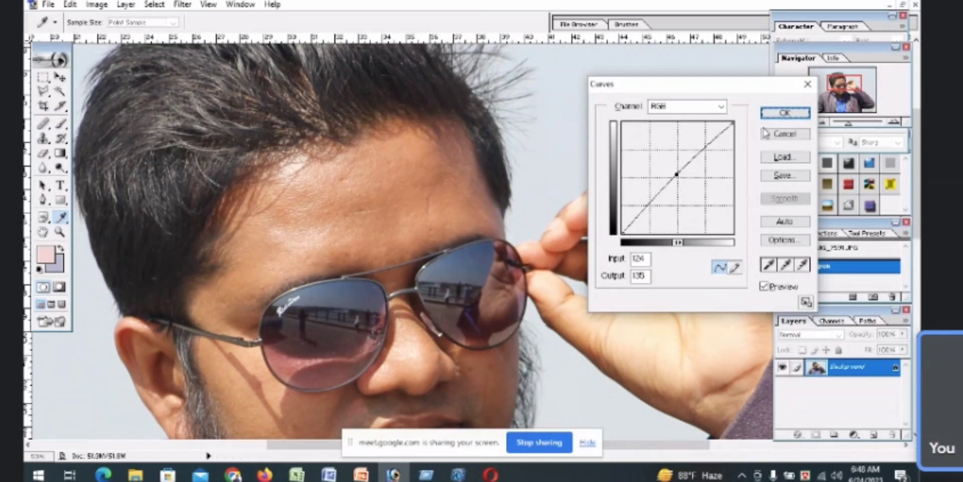
key(Return)
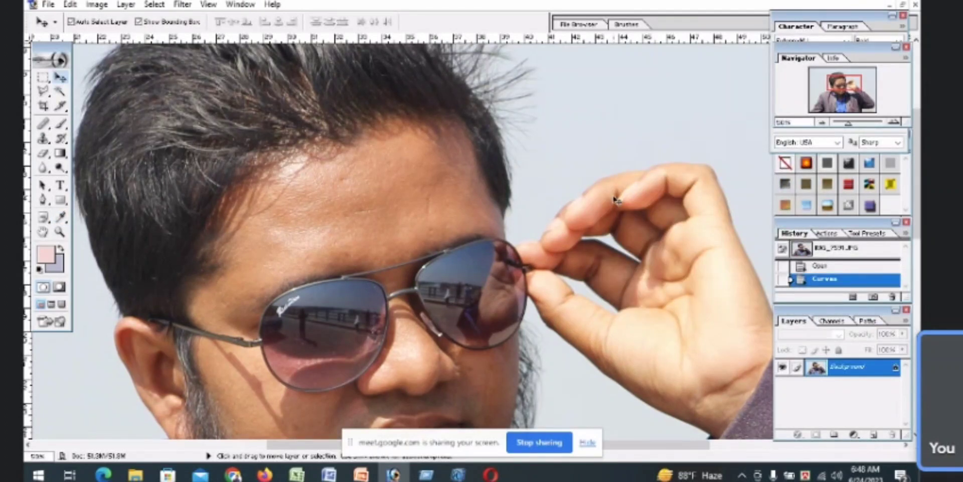
- Compare the photo with and without the Curves adjustment, leaving the adjustment applied
key(ctrl+z)
key(ctrl+z)
key(ctrl+z)
key(ctrl+z)
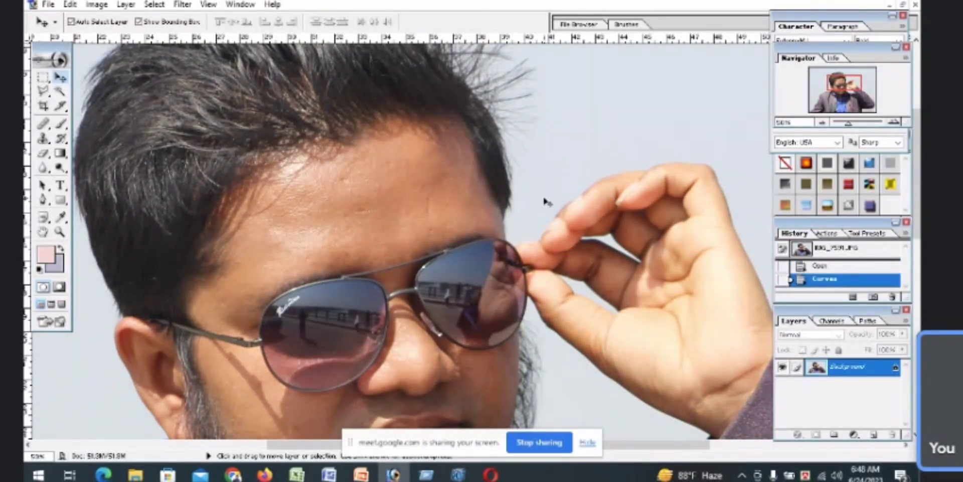
- Examine the skin of the lower face and the forehead for areas that need smoothing
scroll(547, 201, down, 2)
scroll(554, 228, down, 6)
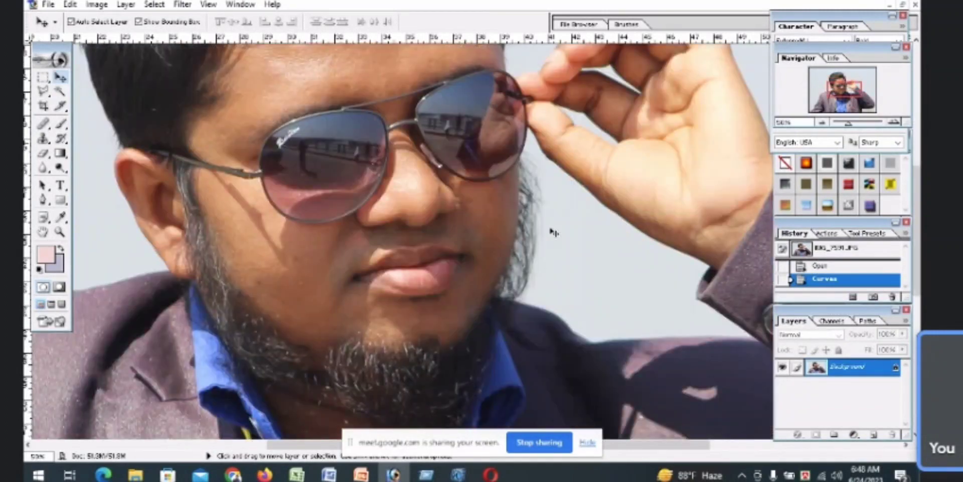
scroll(458, 281, up, 8)
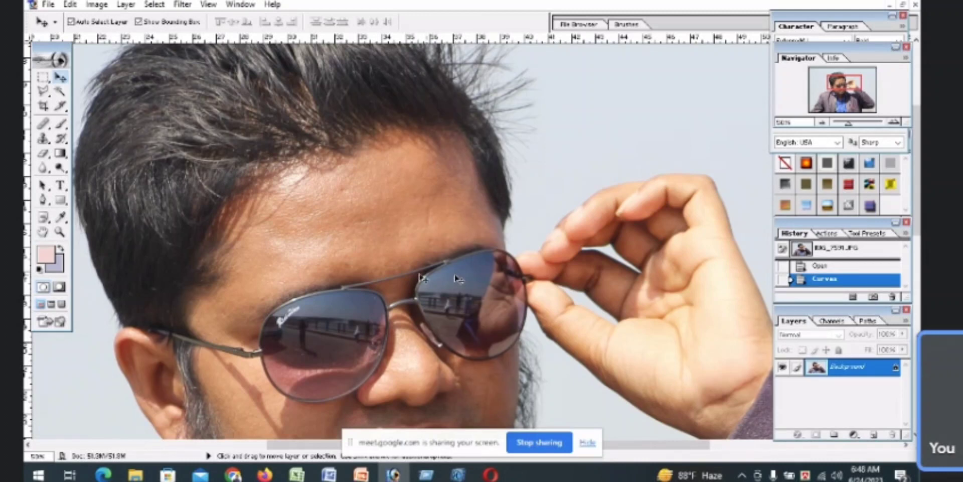
key(ctrl+plus)
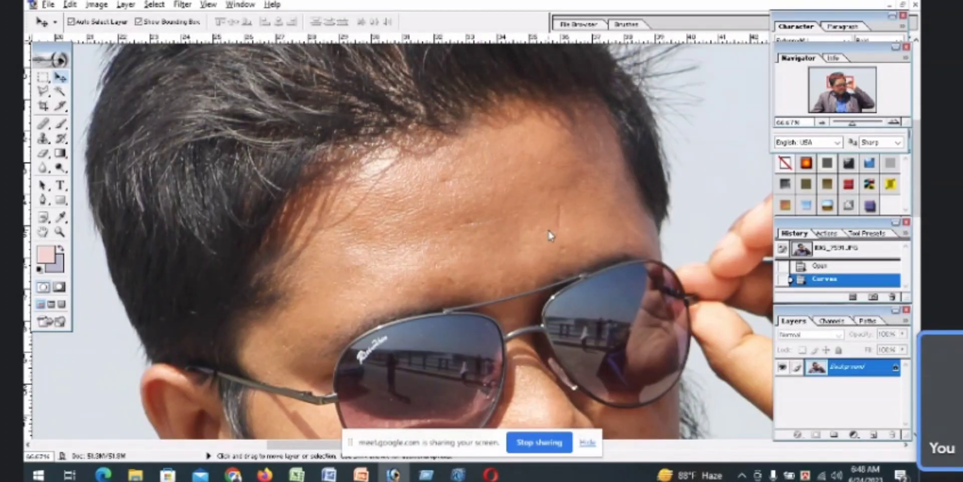
drag(551, 233, 484, 220)
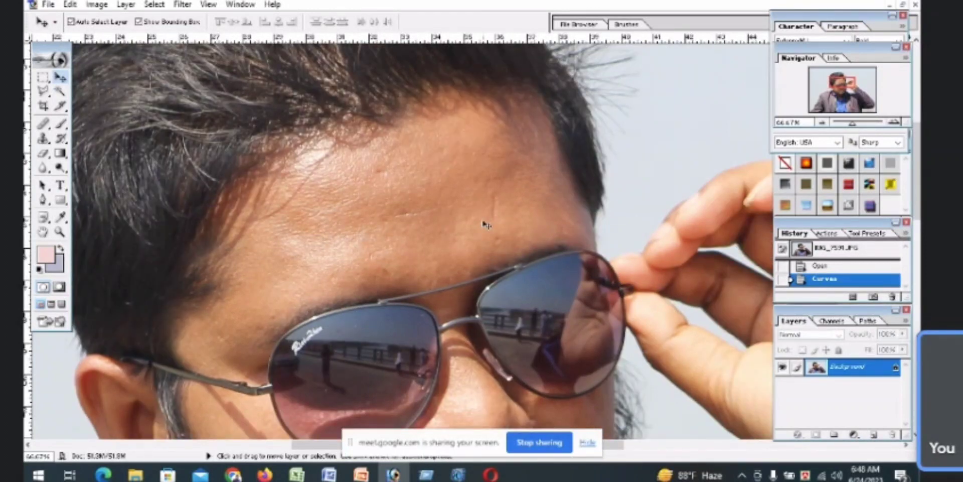
ctrl+click(425, 203)
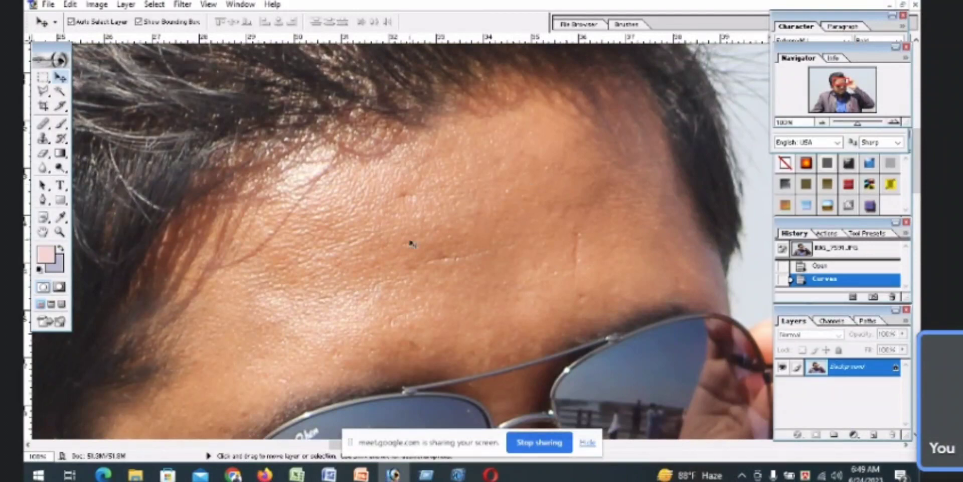
key(alt+space)
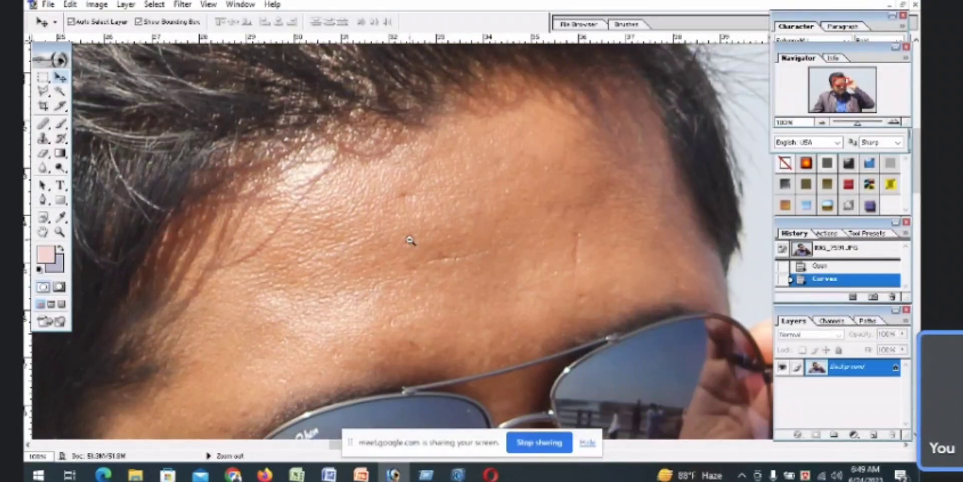
alt+click(410, 241)
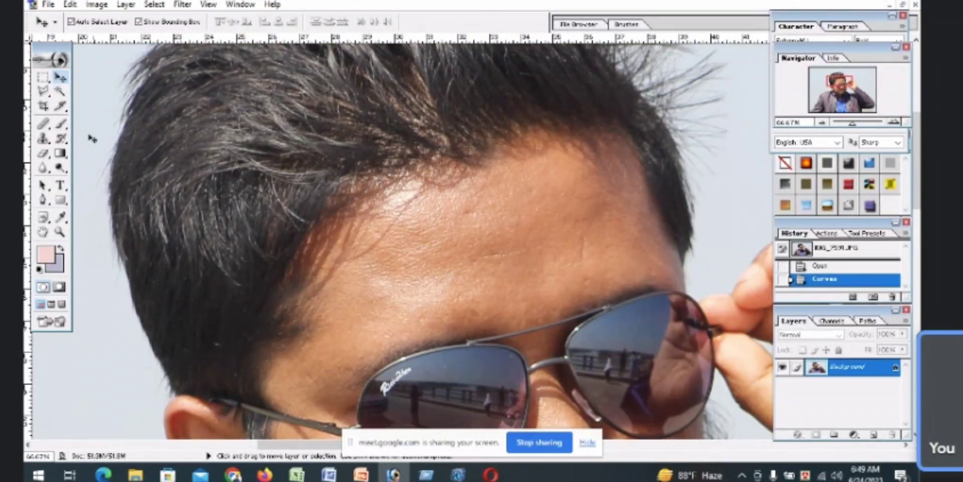
- Outline an oval patch of skin in the middle of the forehead with the freehand Lasso tool
click(44, 92)
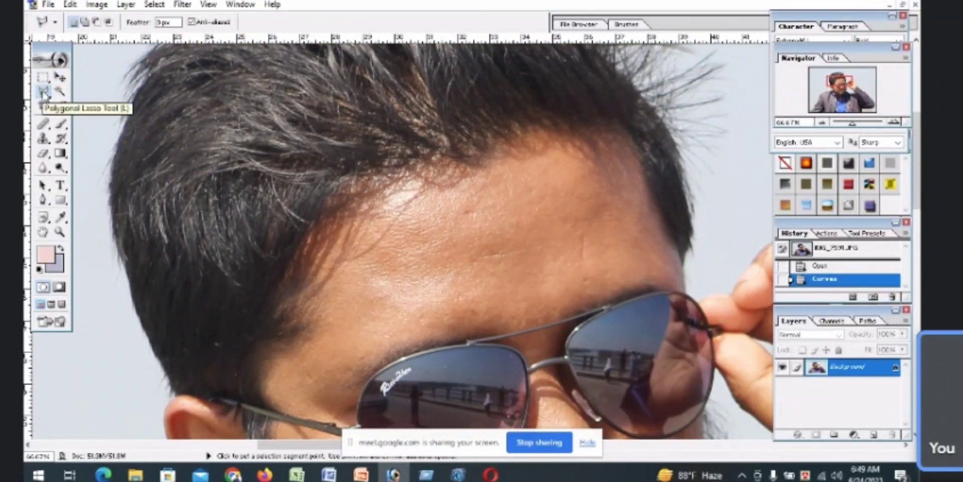
right_click(44, 92)
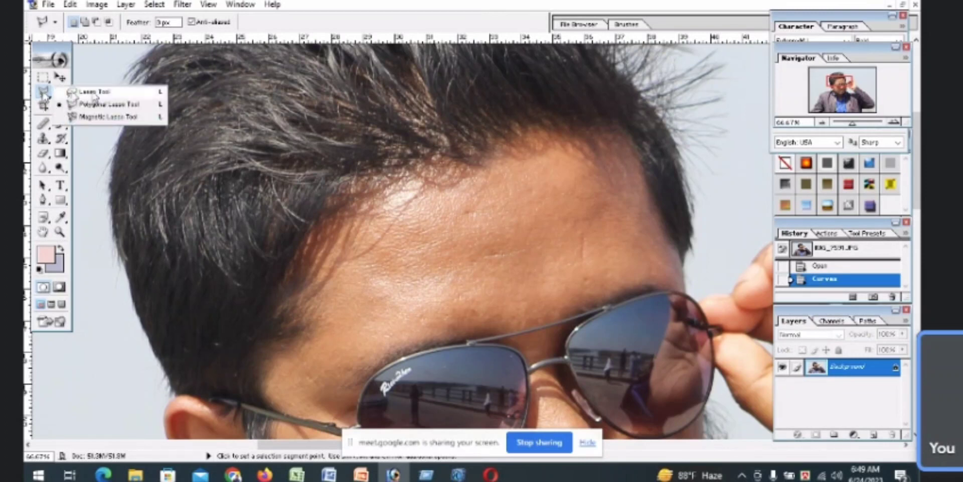
click(109, 94)
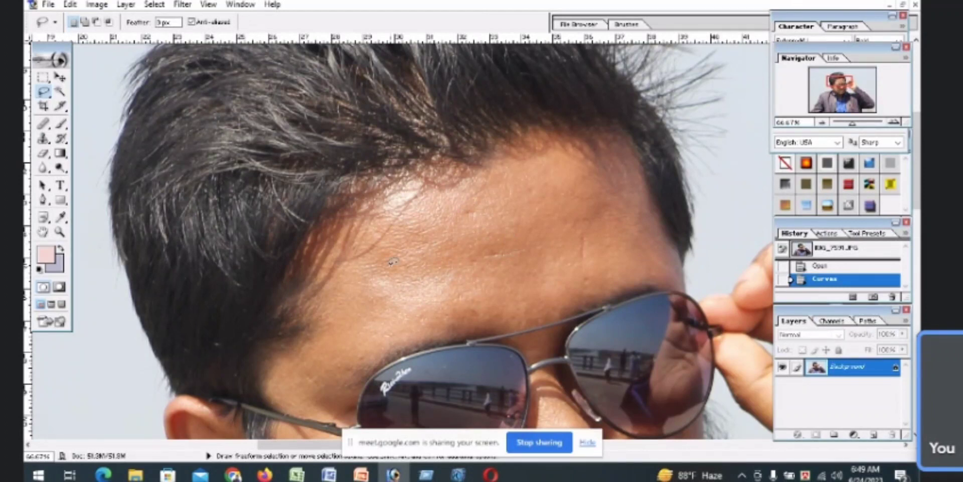
mouse_move(392, 264)
mouse_down()
mouse_move(467, 259)
mouse_move(405, 298)
mouse_move(391, 267)
mouse_up()
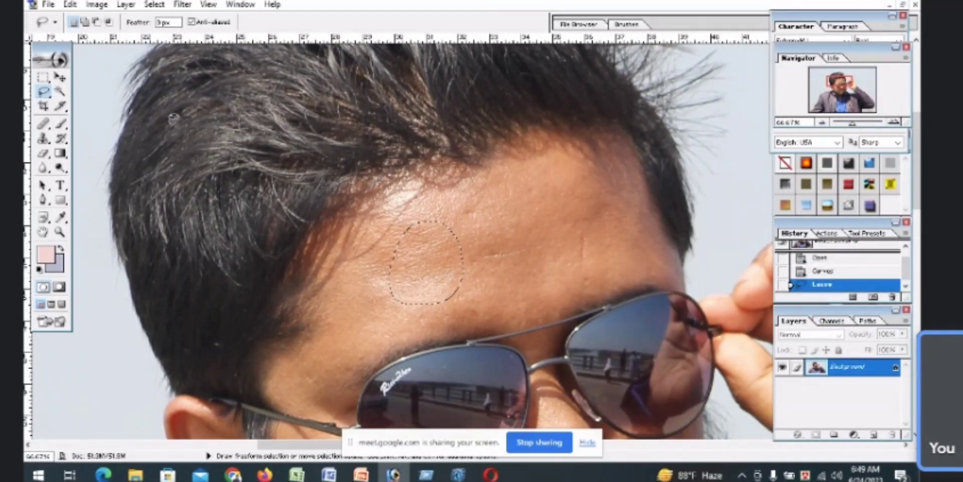
- Set the Lasso feather to 5 px, drop the old selection and outline the shiny forehead patch again
double_click(152, 23)
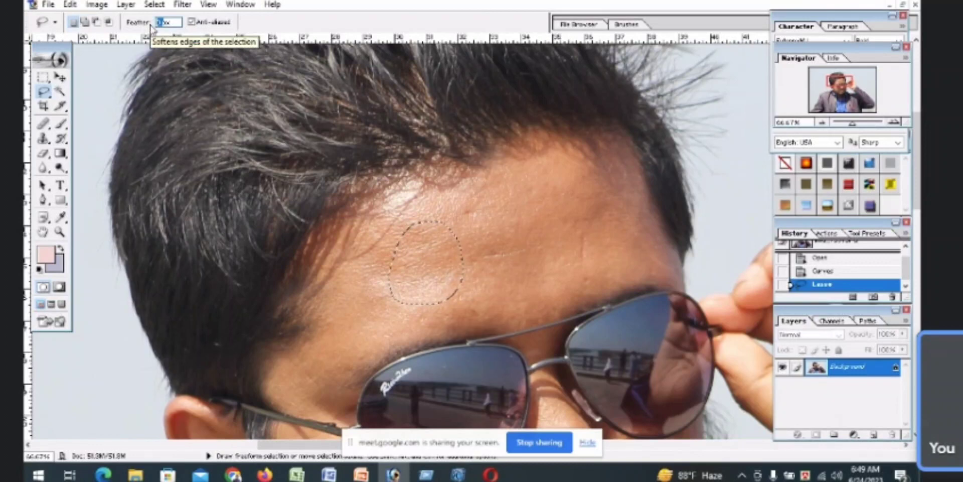
text(5)
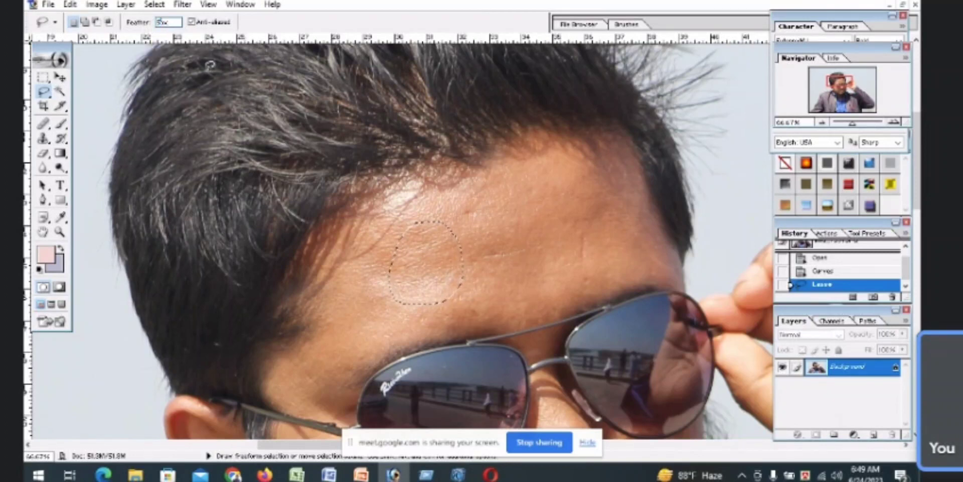
click(406, 260)
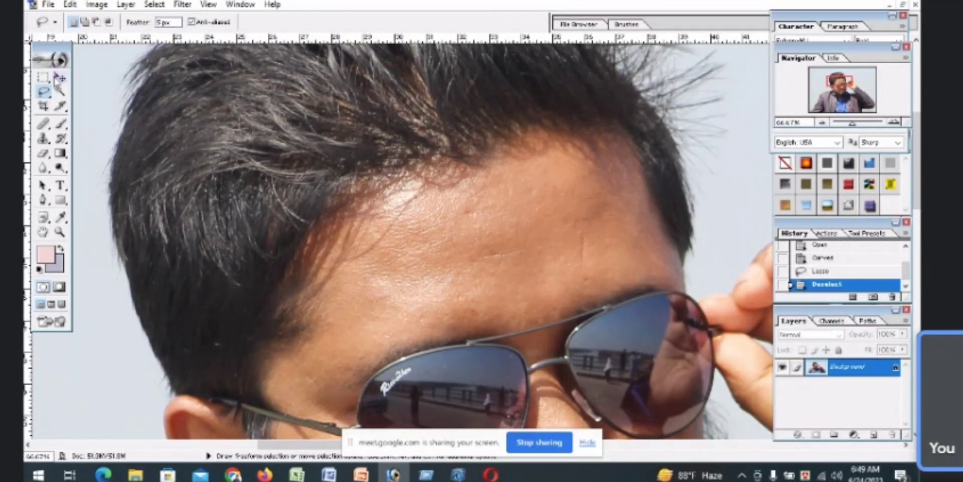
click(57, 76)
click(40, 92)
mouse_move(371, 267)
mouse_down()
mouse_move(445, 245)
mouse_move(339, 277)
mouse_move(383, 257)
mouse_move(384, 266)
mouse_up()
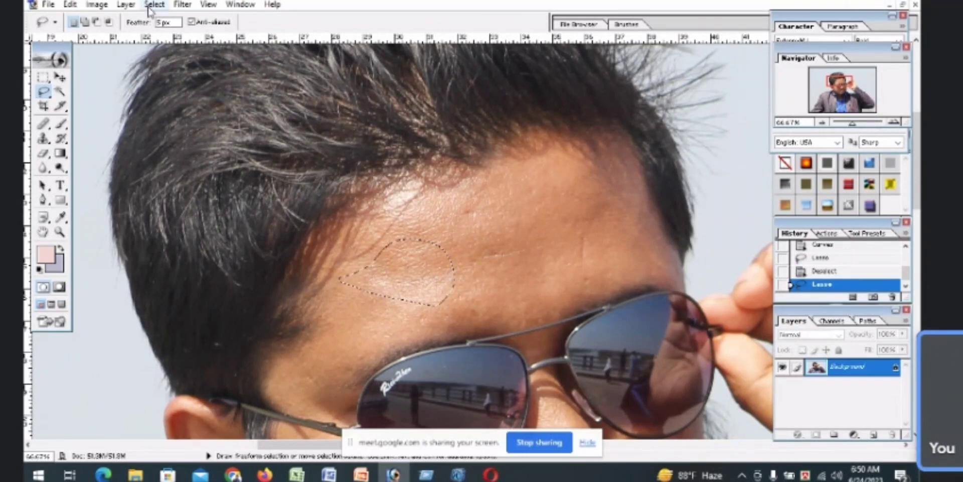
click(183, 6)
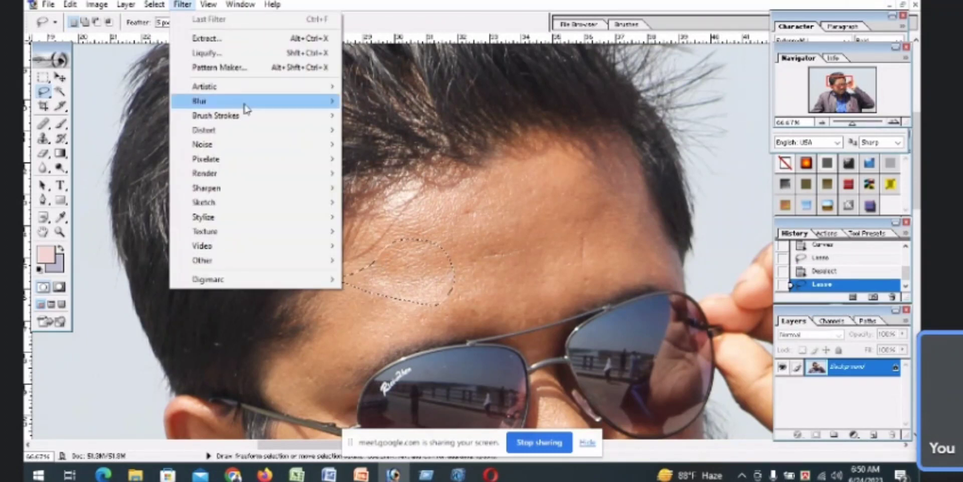
mouse_move(246, 106)
click(386, 173)
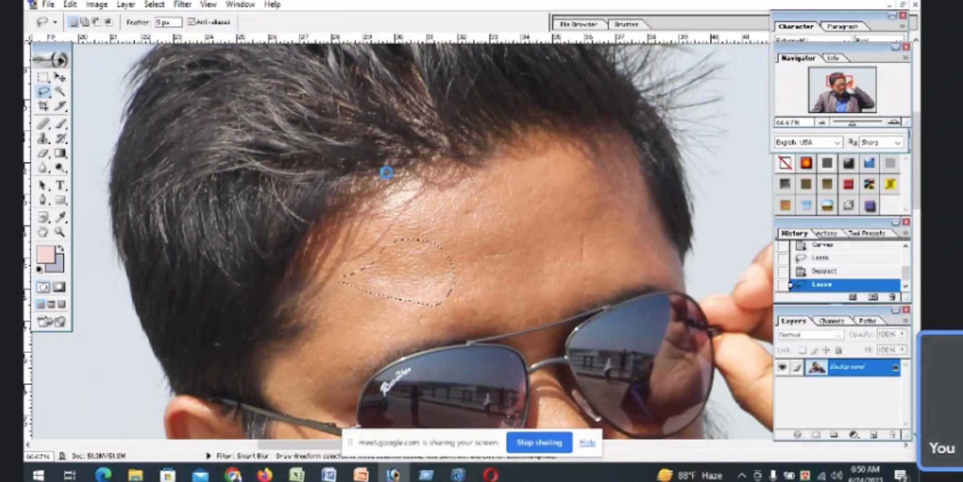
mouse_move(445, 70)
mouse_down()
mouse_move(594, 73)
mouse_move(623, 98)
mouse_up()
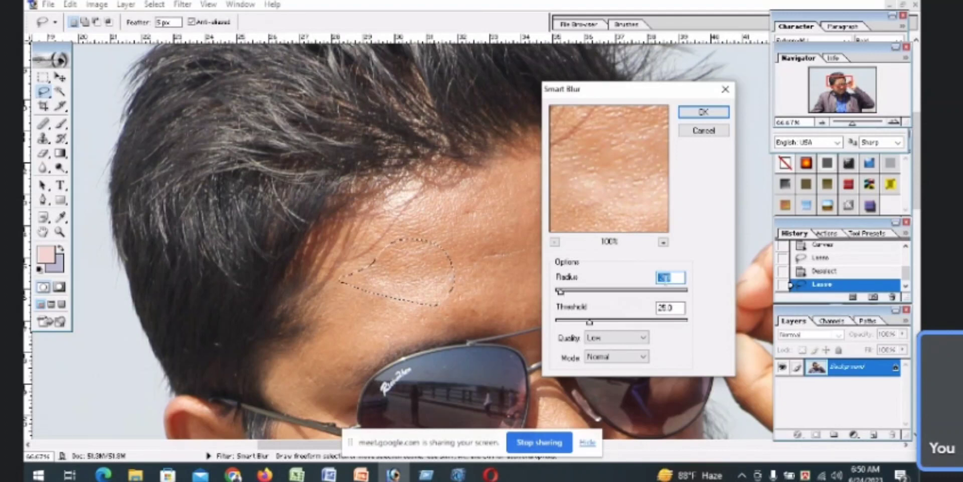
drag(561, 294, 538, 300)
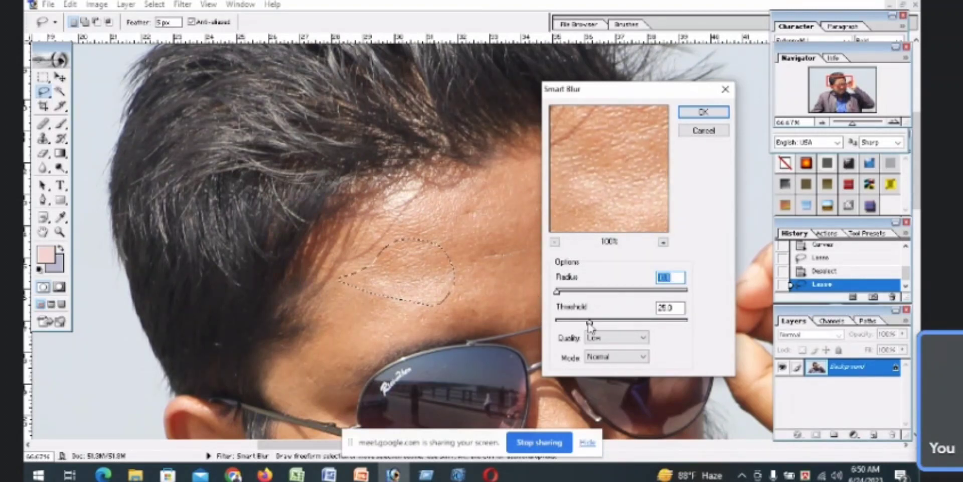
mouse_move(589, 324)
mouse_down()
mouse_move(611, 327)
mouse_move(584, 326)
mouse_up()
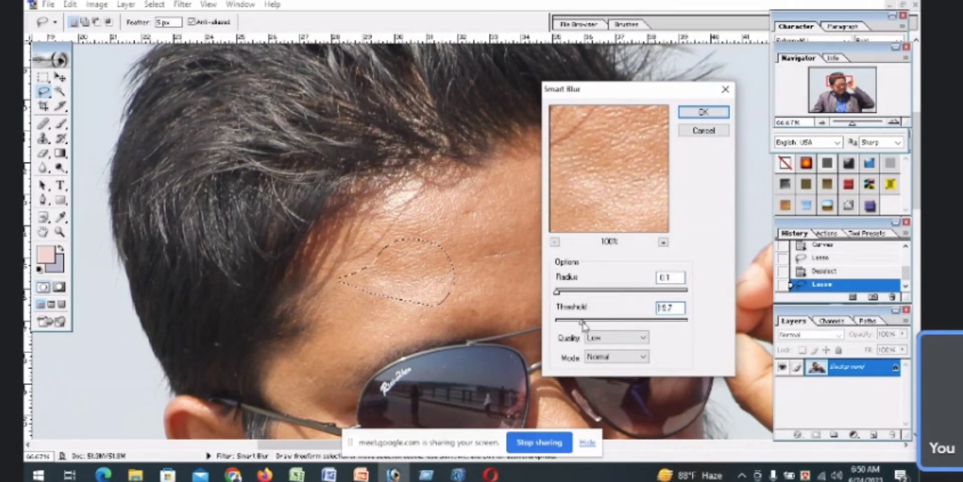
click(703, 134)
- Apply Smart Blur to the selected forehead patch with radius 3.0, threshold 25.0 and High quality, and drop the selection
click(183, 4)
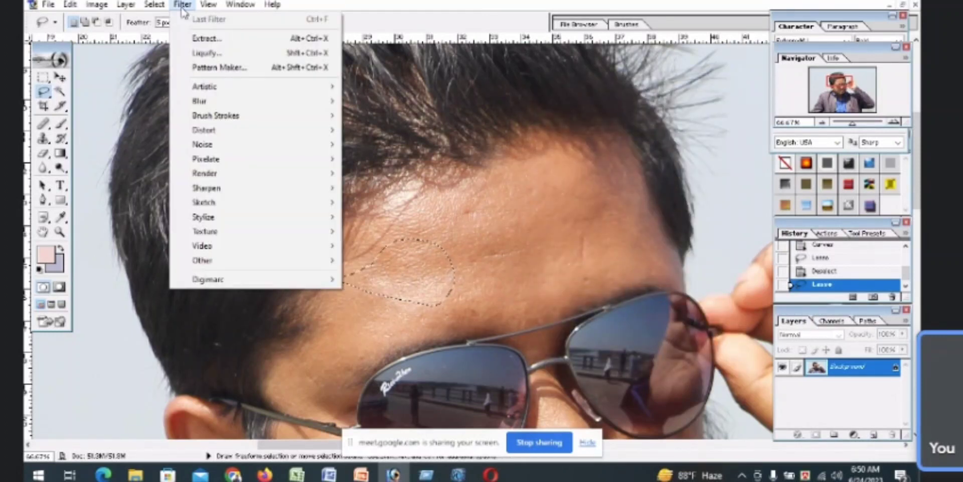
mouse_move(225, 105)
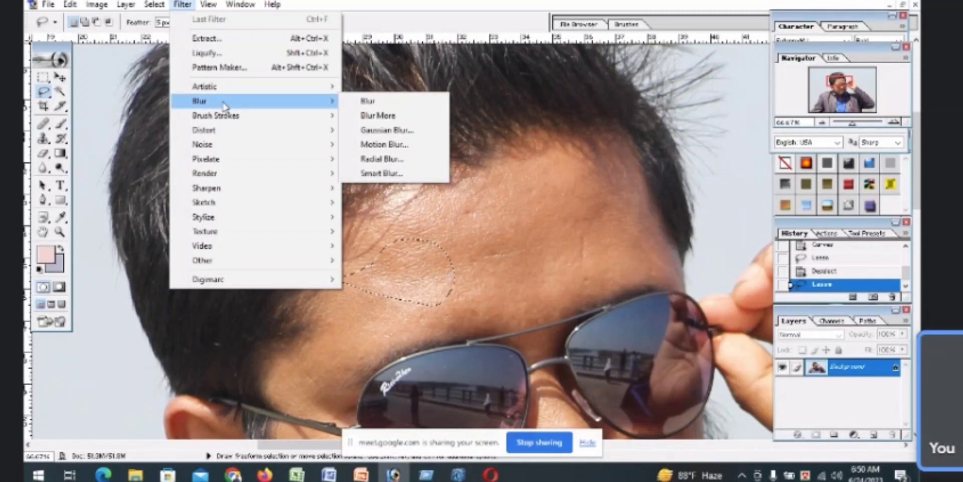
click(383, 172)
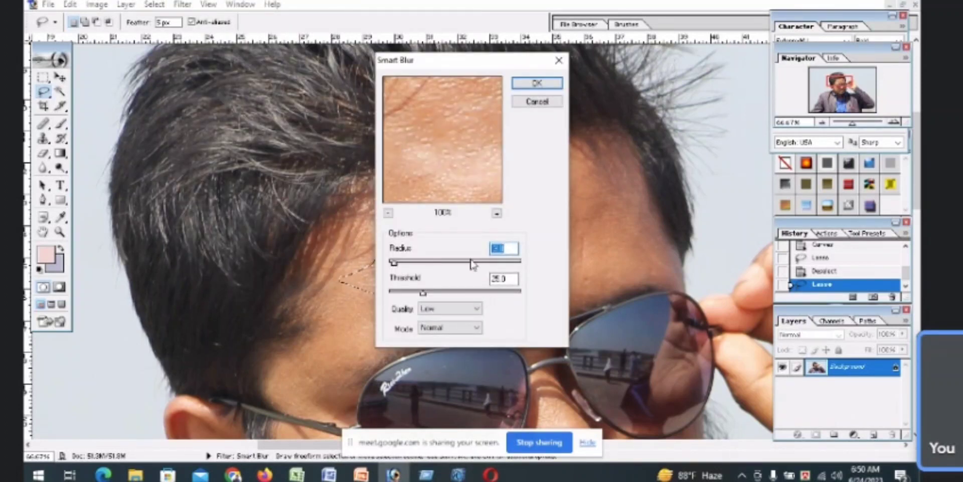
click(477, 308)
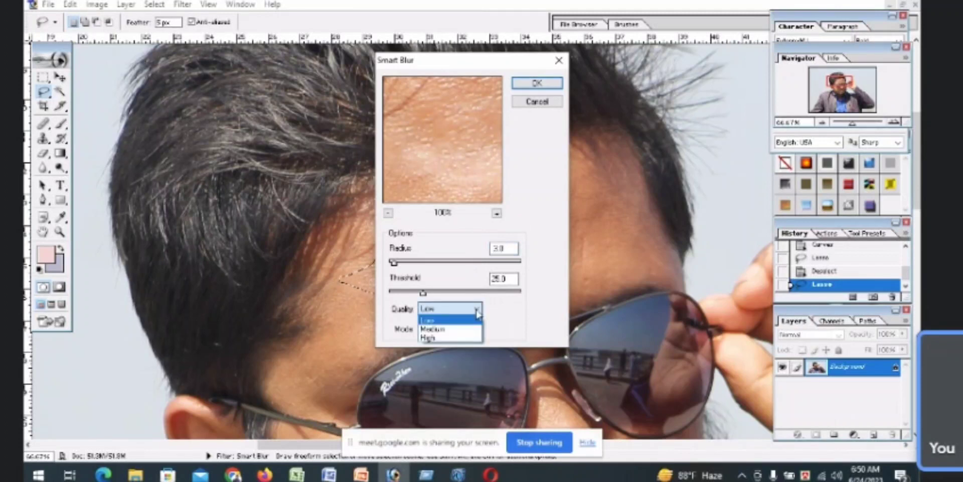
click(455, 338)
click(537, 84)
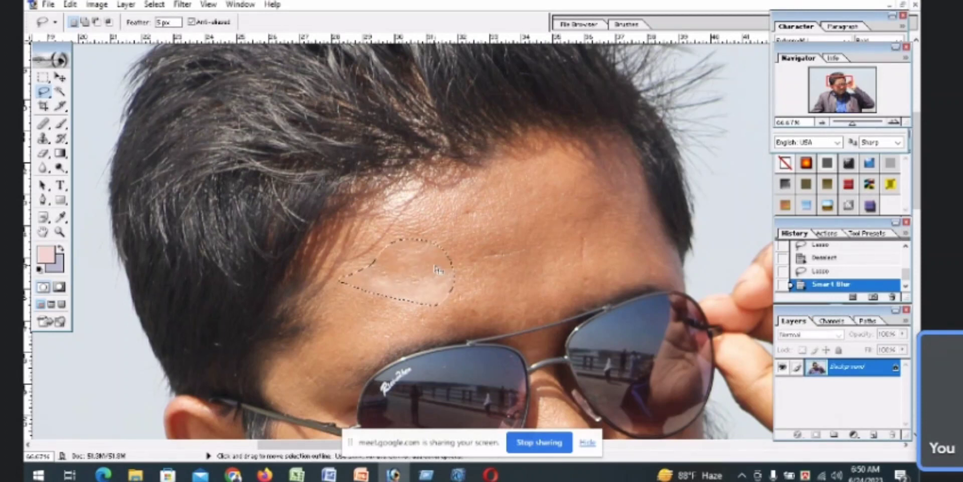
key(ctrl+d)
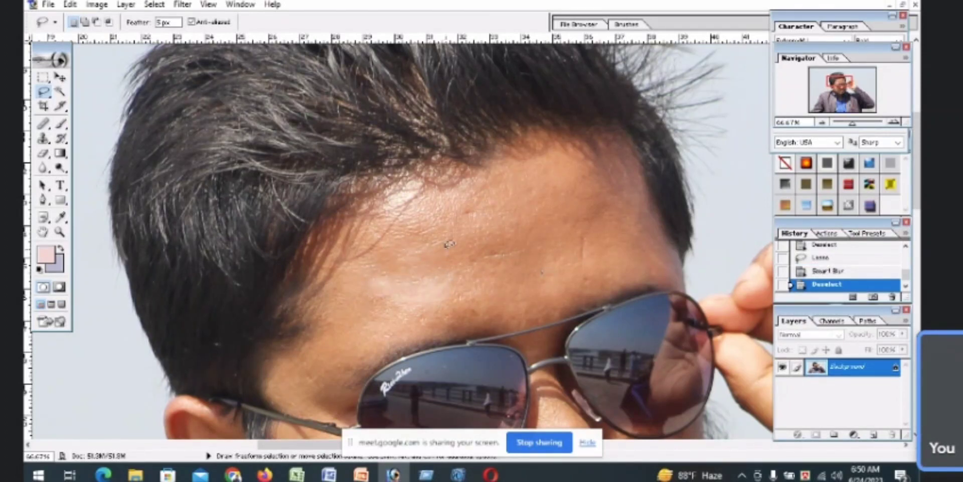
- Undo the deselection and the Smart Blur on the forehead patch
key(ctrl)
key(ctrl+alt+z)
key(ctrl+alt+z)
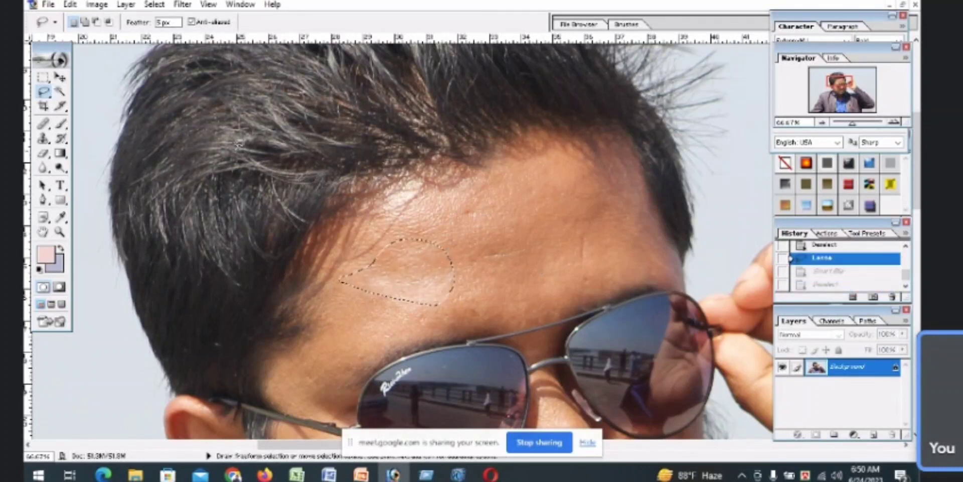
- Smooth the selected forehead patch with Smart Blur at radius 3.0, threshold 25.0, Low quality and Normal mode, and drop the selection
click(182, 4)
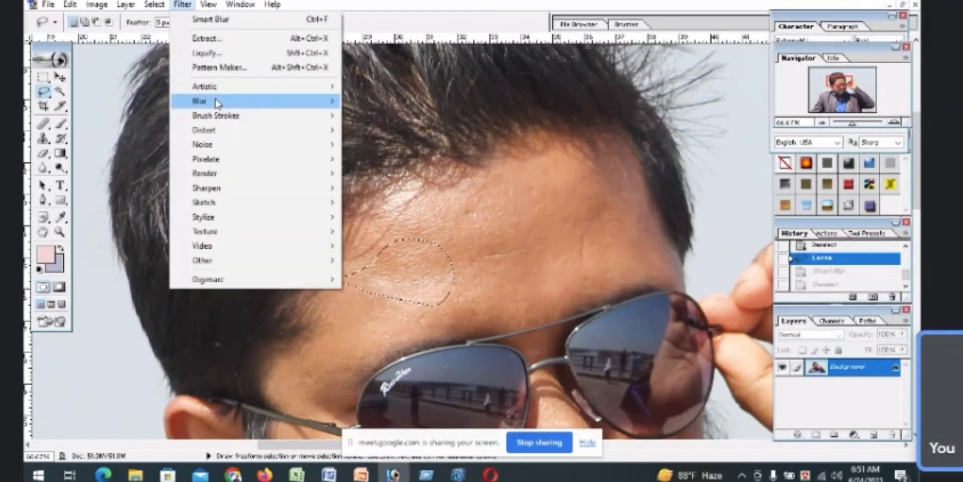
mouse_move(216, 103)
click(428, 174)
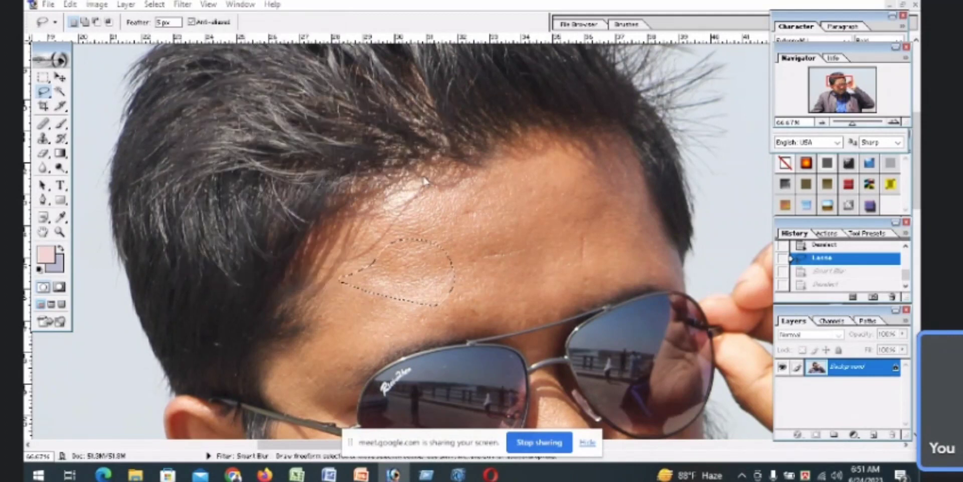
drag(489, 67, 622, 75)
click(612, 321)
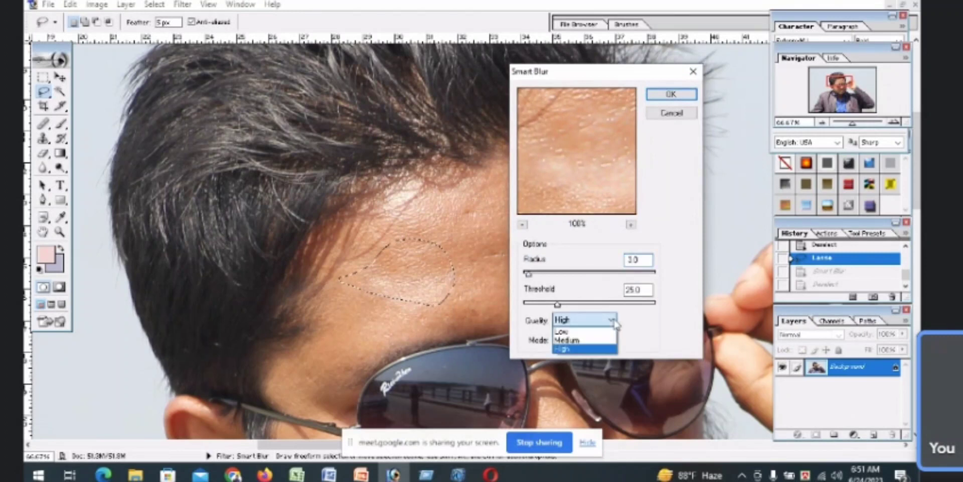
click(601, 331)
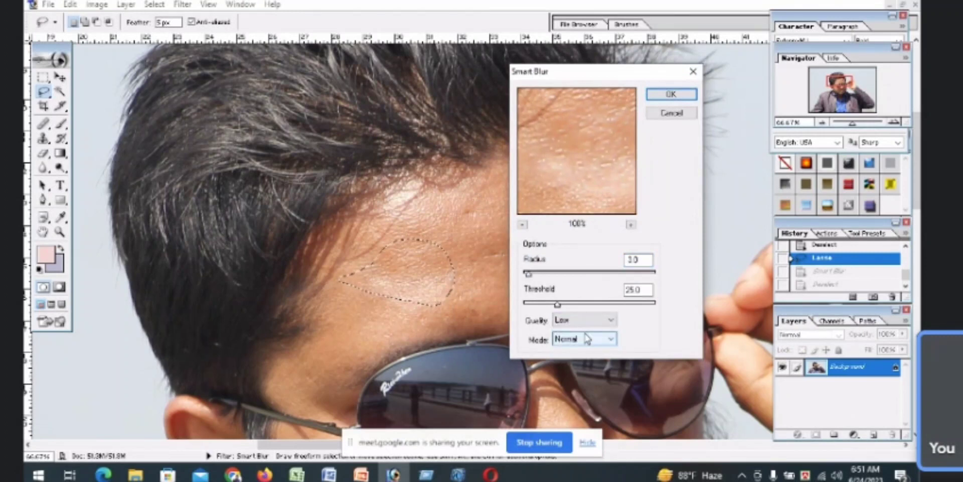
click(672, 94)
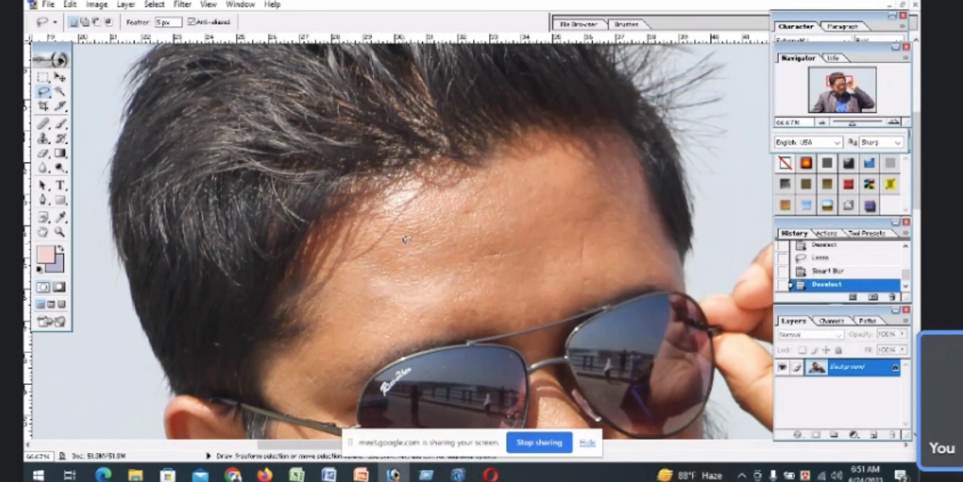
- Lasso the middle of the forehead and the strip below the hairline in turn, repeating Smart Blur and deselecting each time
mouse_move(407, 240)
mouse_down()
mouse_move(526, 273)
mouse_move(395, 272)
mouse_up()
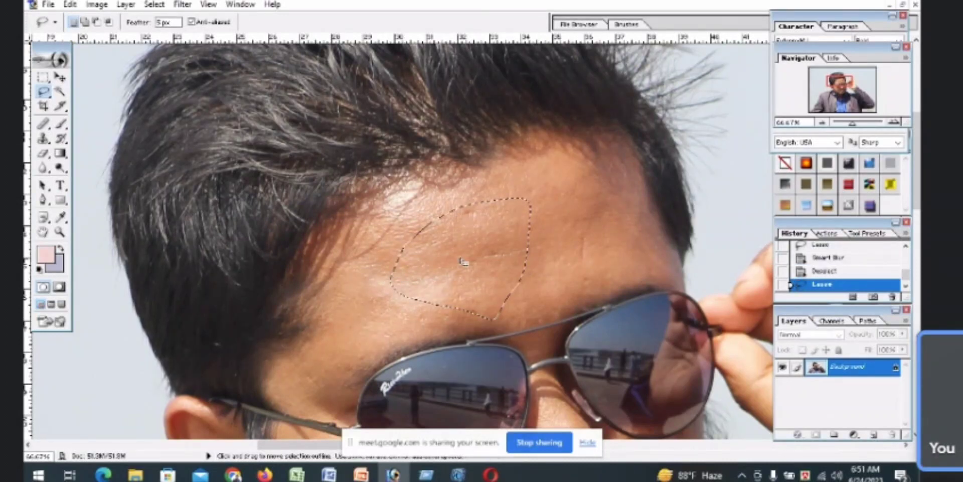
key(ctrl+d)
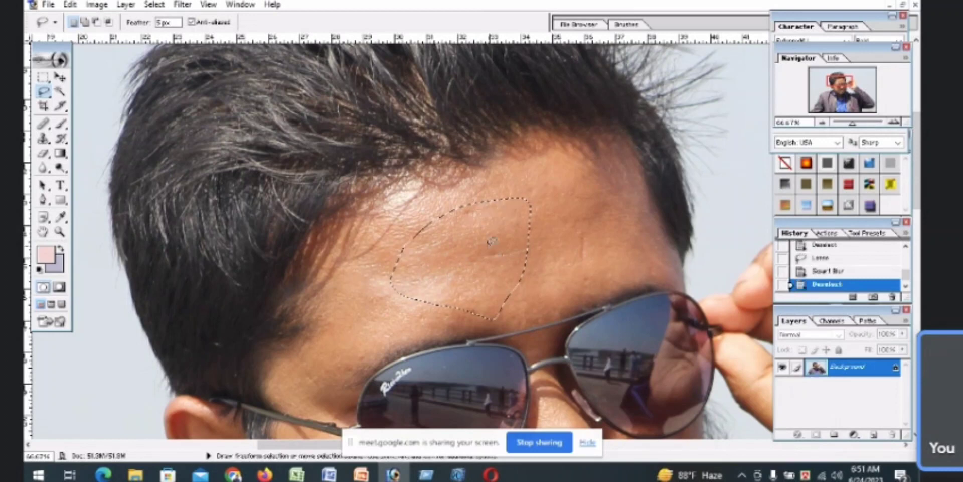
mouse_move(361, 236)
mouse_down()
mouse_move(383, 192)
mouse_move(560, 145)
mouse_move(508, 235)
mouse_up()
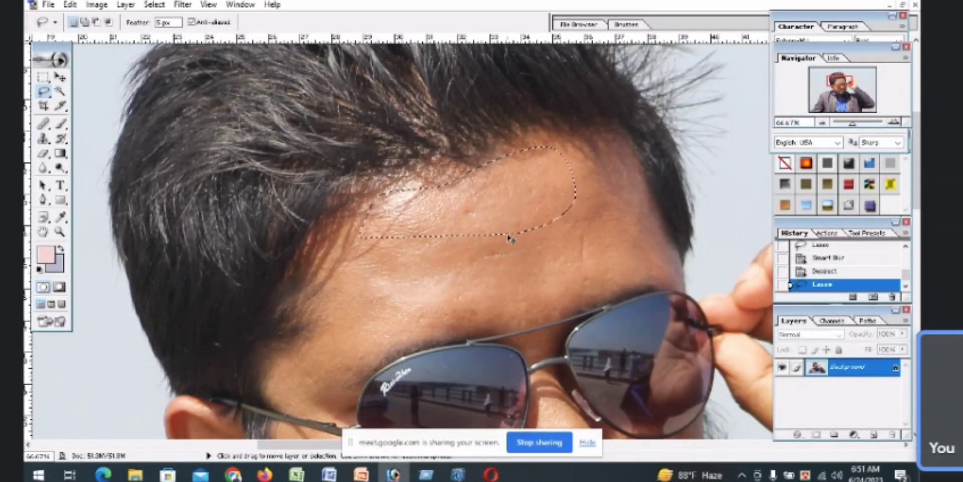
key(ctrl+z)
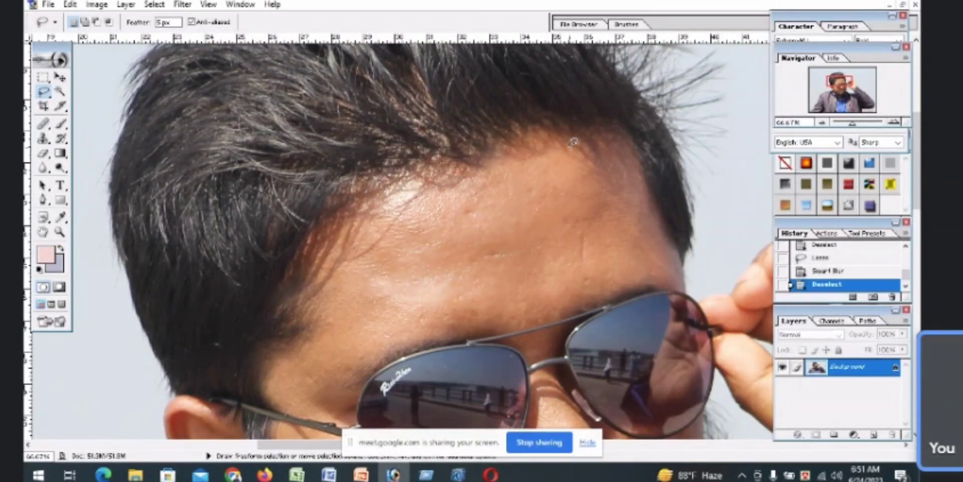
- Lasso the right side and the upper centre of the forehead in turn, repeating Smart Blur and deselecting each time
mouse_move(573, 143)
mouse_down()
mouse_move(665, 221)
mouse_move(571, 273)
mouse_move(489, 195)
mouse_up()
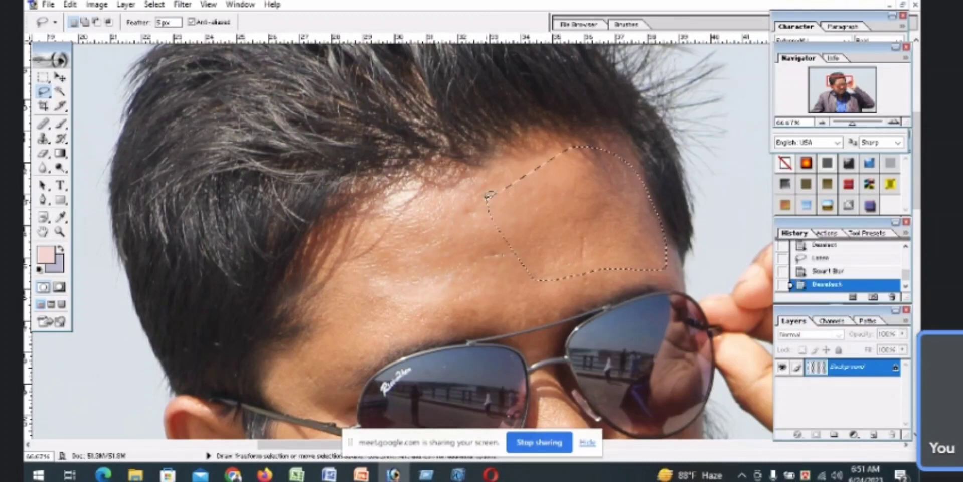
click(517, 214)
mouse_move(414, 215)
mouse_down()
mouse_move(517, 263)
mouse_move(494, 171)
mouse_move(428, 200)
mouse_up()
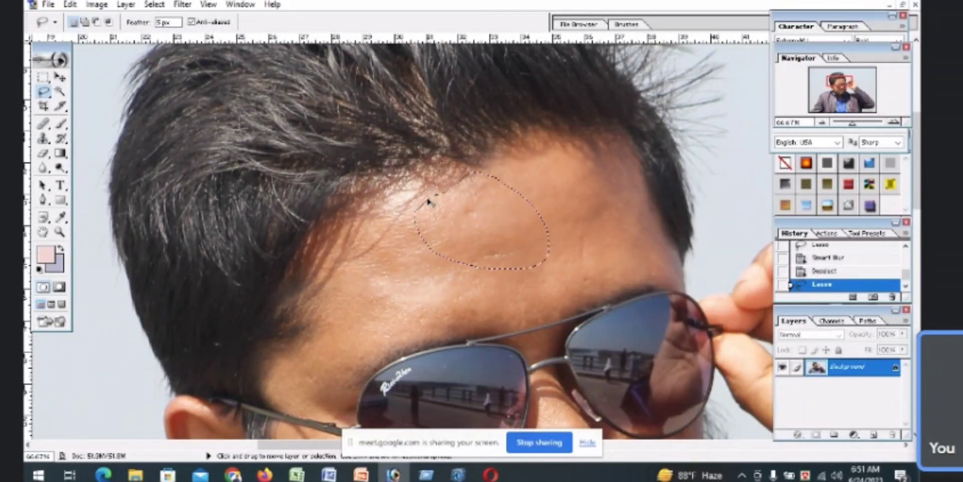
click(445, 219)
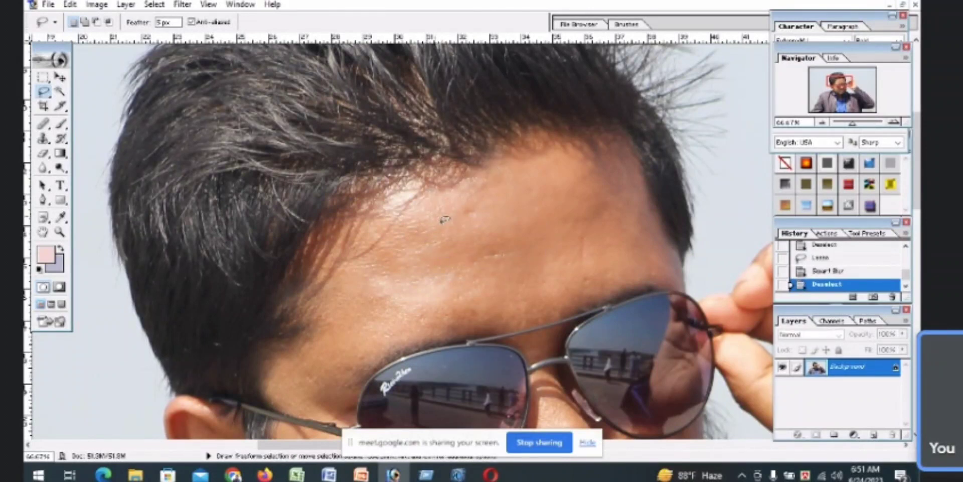
- Smooth the small forehead crease and the lower left forehead with separate Lasso selections and repeated Smart Blur, deselecting after each
mouse_move(471, 248)
mouse_down()
mouse_move(533, 249)
mouse_move(484, 265)
mouse_move(473, 258)
mouse_up()
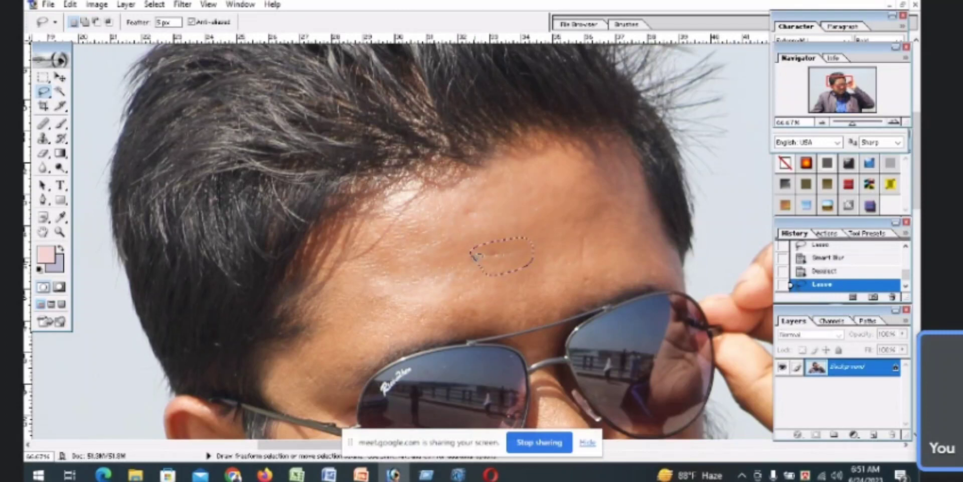
click(477, 259)
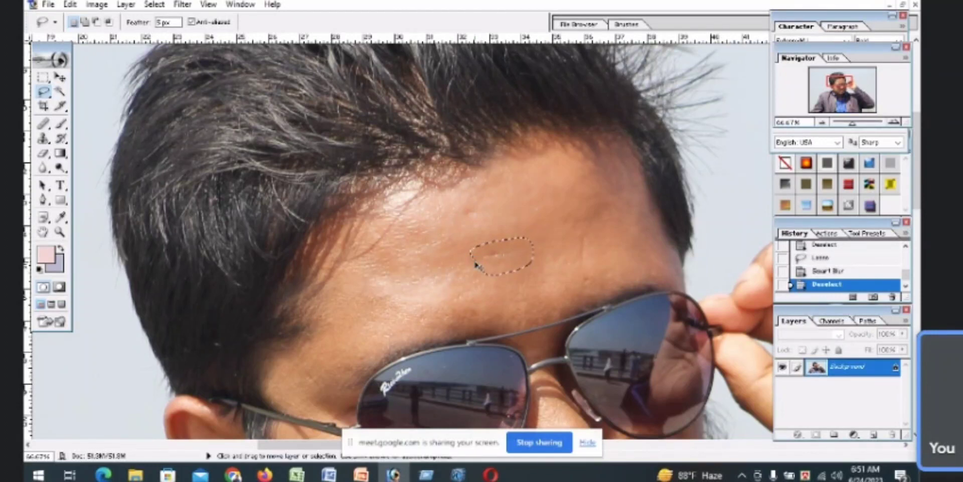
mouse_move(480, 302)
mouse_down()
mouse_move(310, 357)
mouse_move(415, 275)
mouse_up()
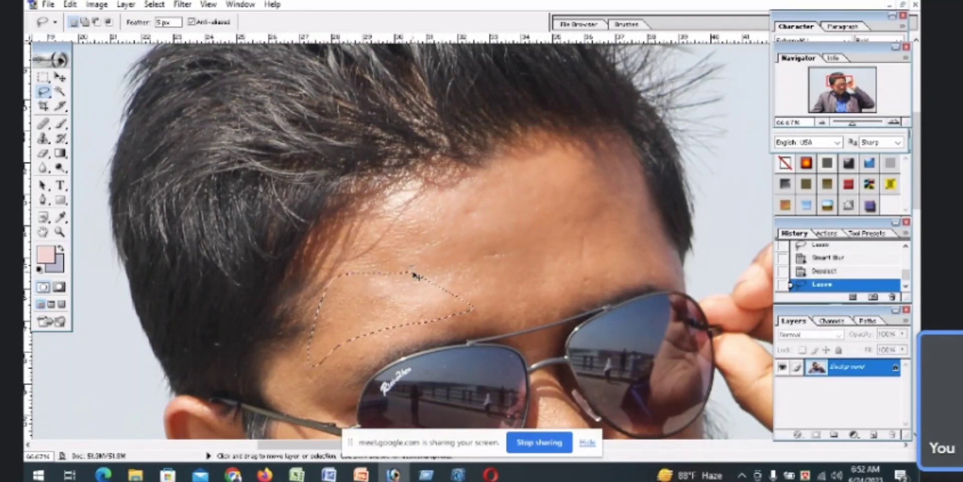
click(416, 266)
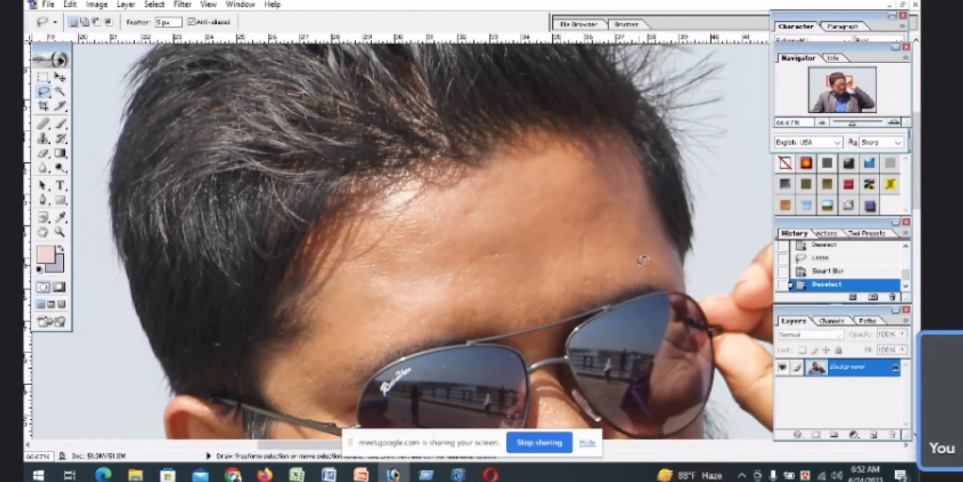
- Outline the lower forehead band above the sunglasses with the Lasso, repeat Smart Blur on it and drop the selection
mouse_move(647, 272)
mouse_down()
mouse_move(553, 312)
mouse_move(430, 299)
mouse_move(432, 248)
mouse_up()
key(ctrl+f)
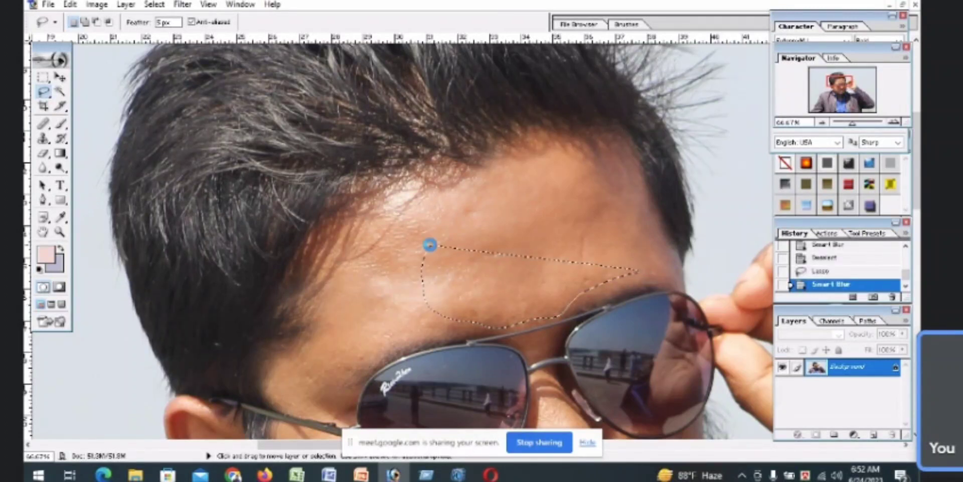
key(ctrl+d)
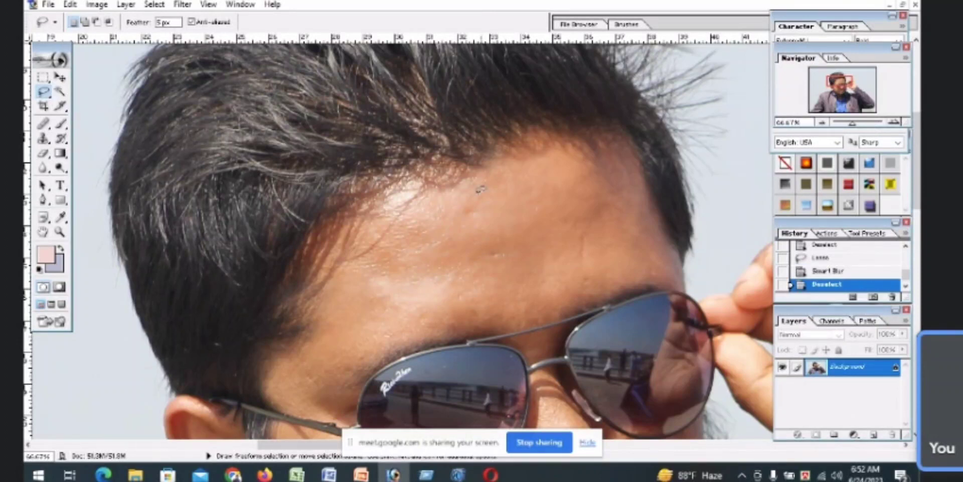
- Test the size 50 Eraser on the forehead by erasing to history, undoing that, and erasing one spot on the crease to the background colour
click(44, 154)
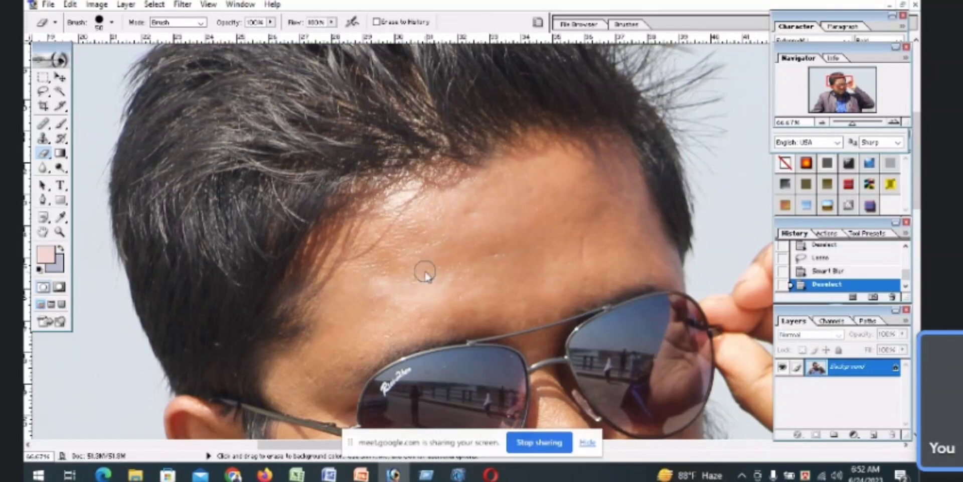
key(alt)
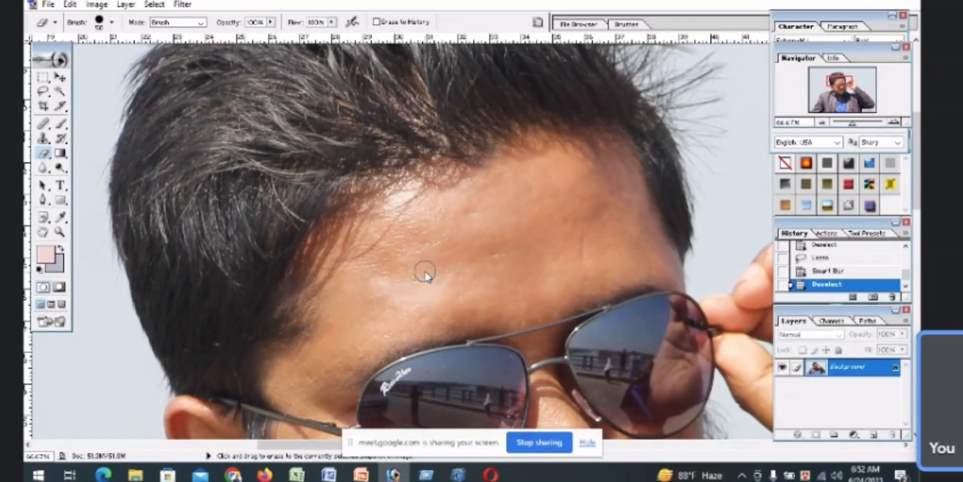
alt+click(425, 274)
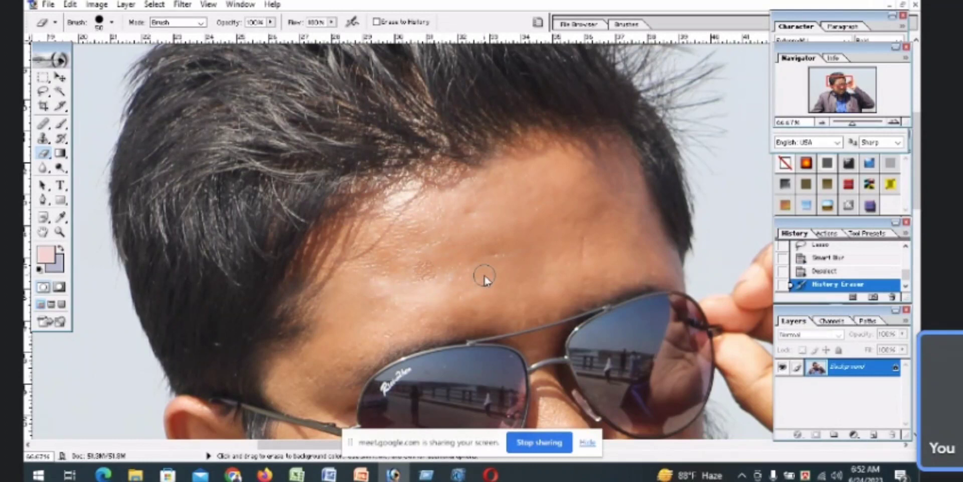
key(ctrl+z)
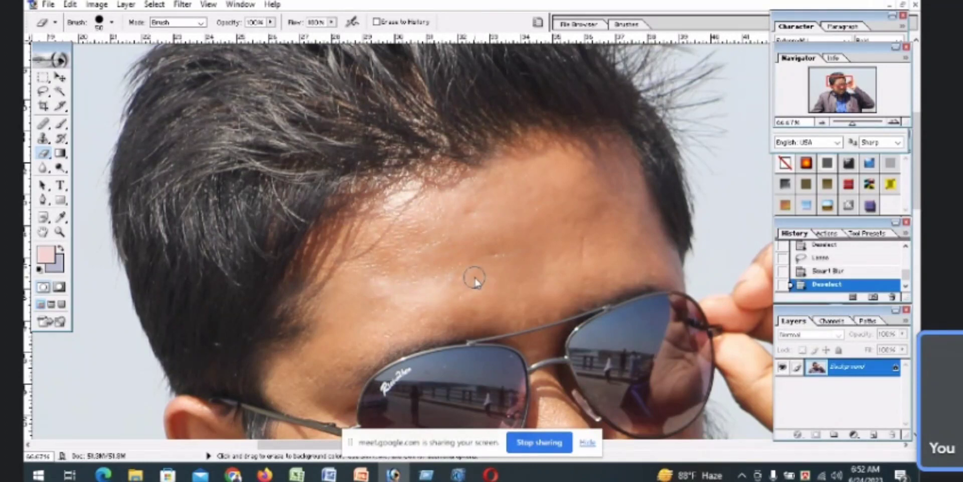
click(498, 257)
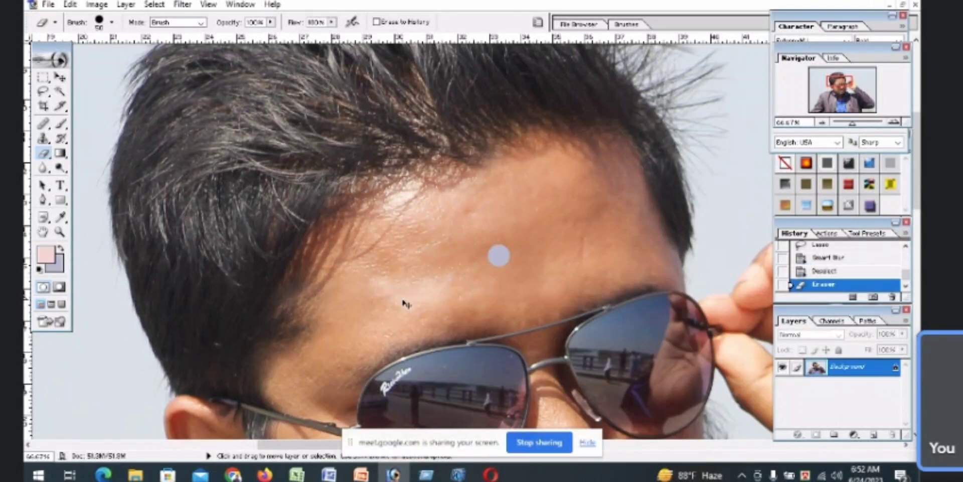
- Undo the last eraser mark and cover two blemishes near the middle of the forehead with the size 100 Clone Stamp, sampling nearby smooth skin
key(ctrl+z)
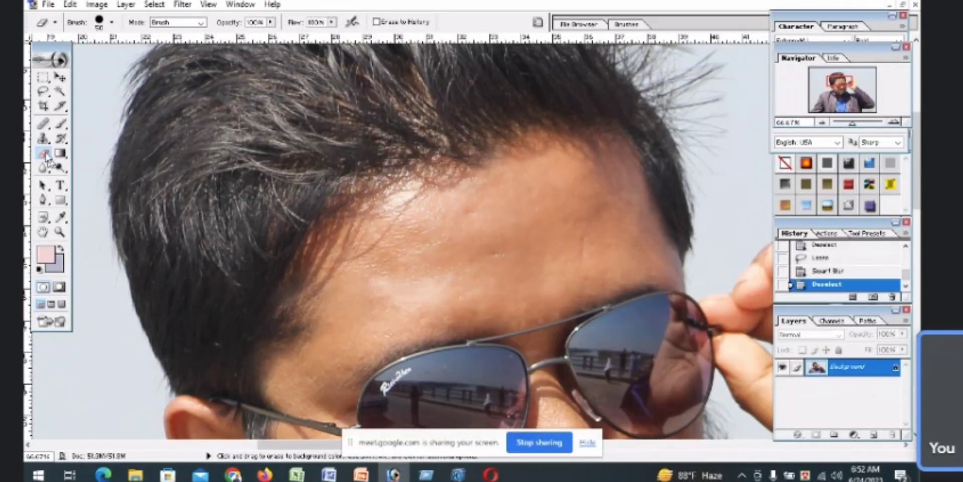
click(44, 140)
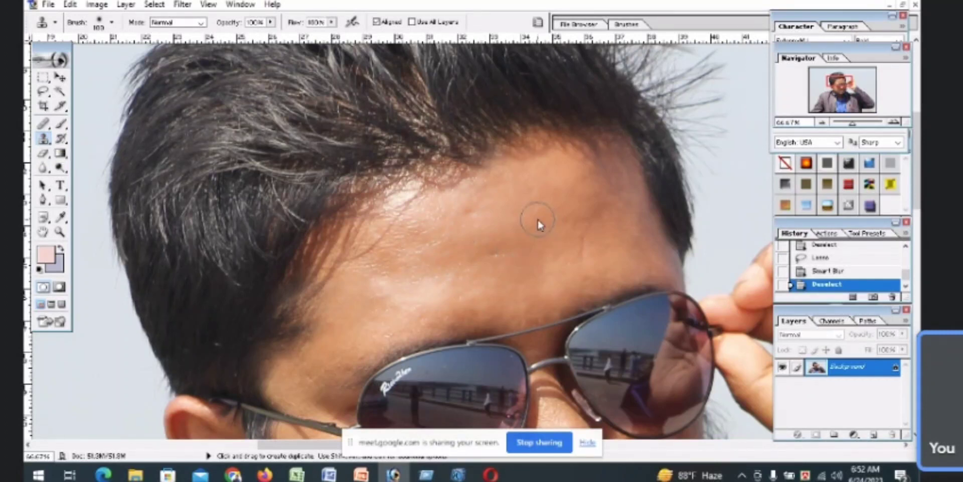
key(alt)
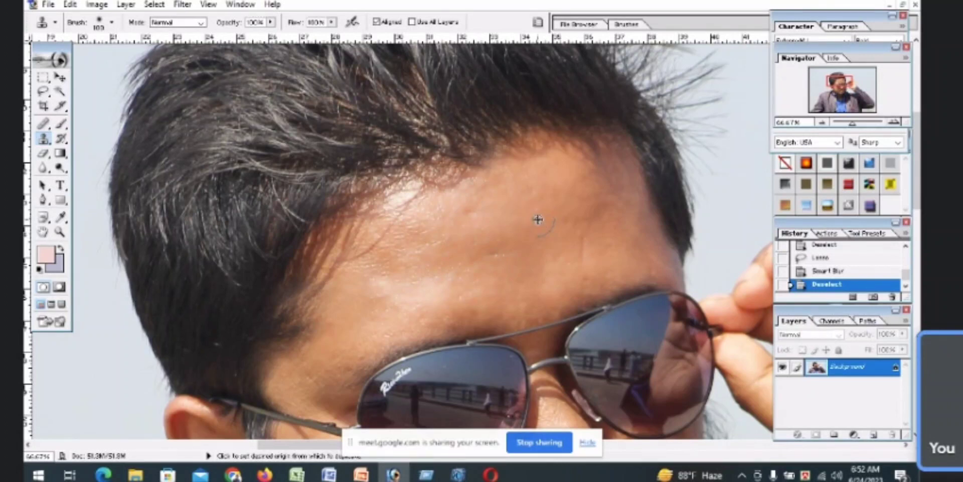
alt+click(538, 219)
click(493, 260)
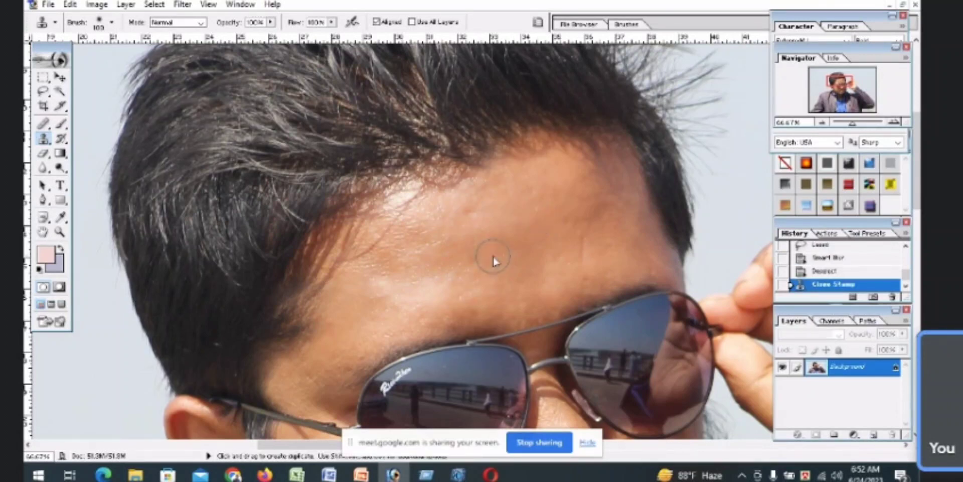
click(469, 213)
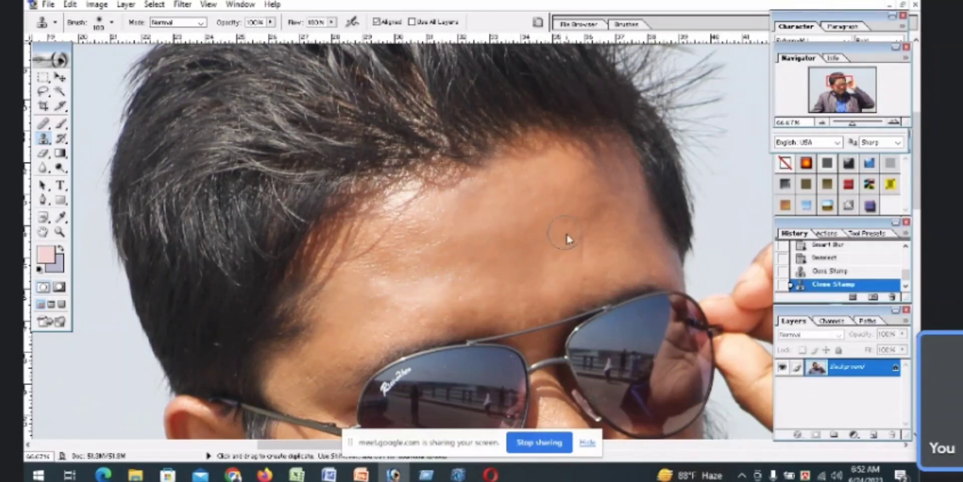
click(580, 247)
key(ctrl)
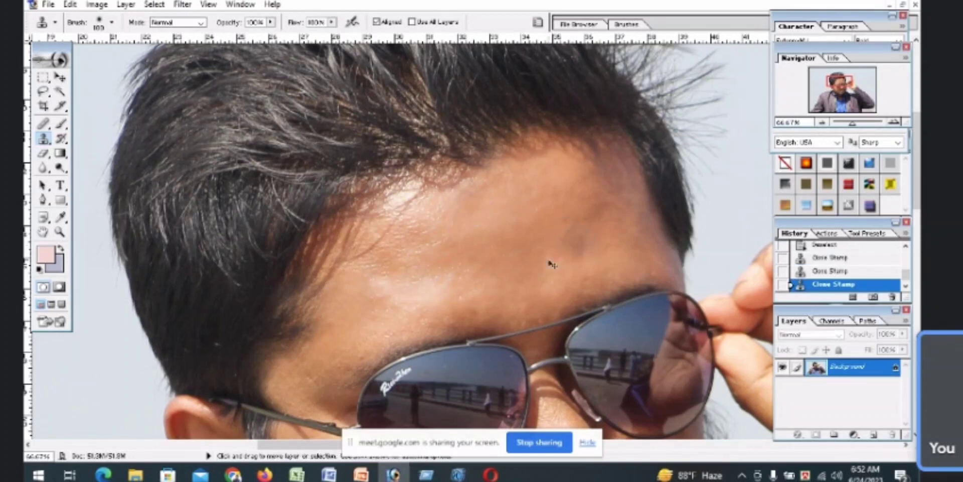
key(ctrl+z)
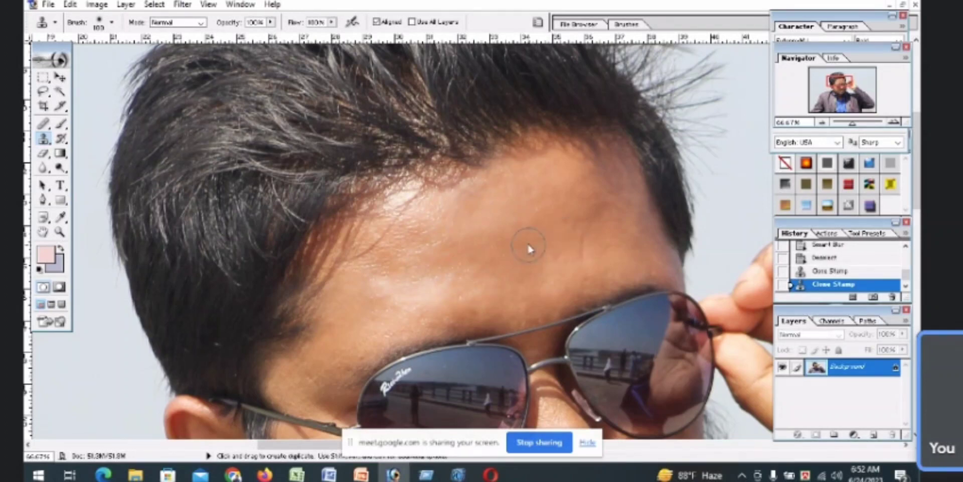
- Sample smooth skin at the centre of the forehead and clone it in two dabs over the faint crease on its right side
alt+click(519, 239)
click(580, 247)
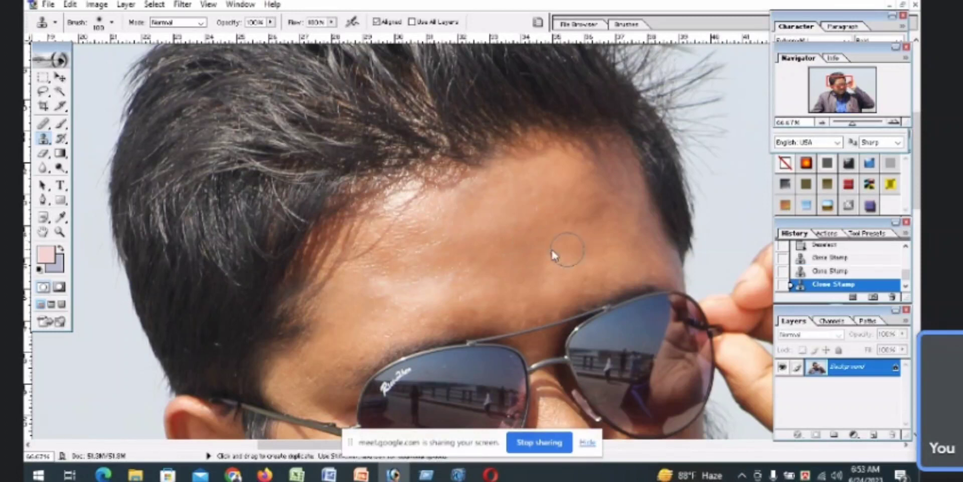
click(580, 229)
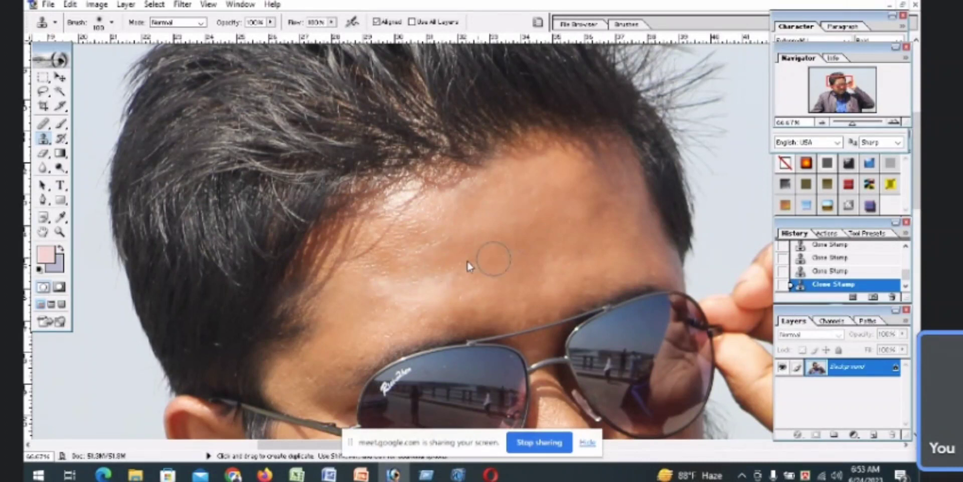
- Outline the whole forehead with the 5 px feathered Lasso, repeat Smart Blur on it and drop the selection
click(44, 91)
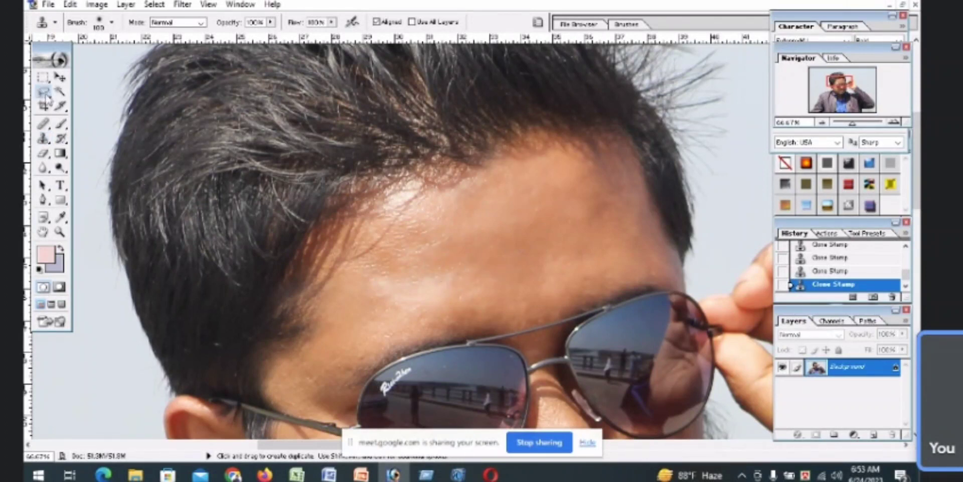
mouse_move(313, 358)
mouse_down()
mouse_move(601, 284)
mouse_move(663, 201)
mouse_move(483, 144)
mouse_move(314, 254)
mouse_move(310, 355)
mouse_up()
key(ctrl+f)
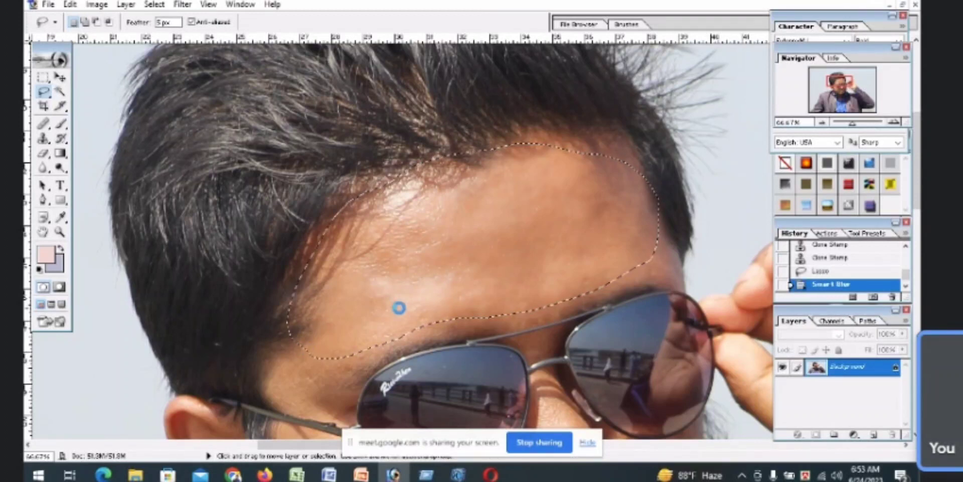
key(ctrl+d)
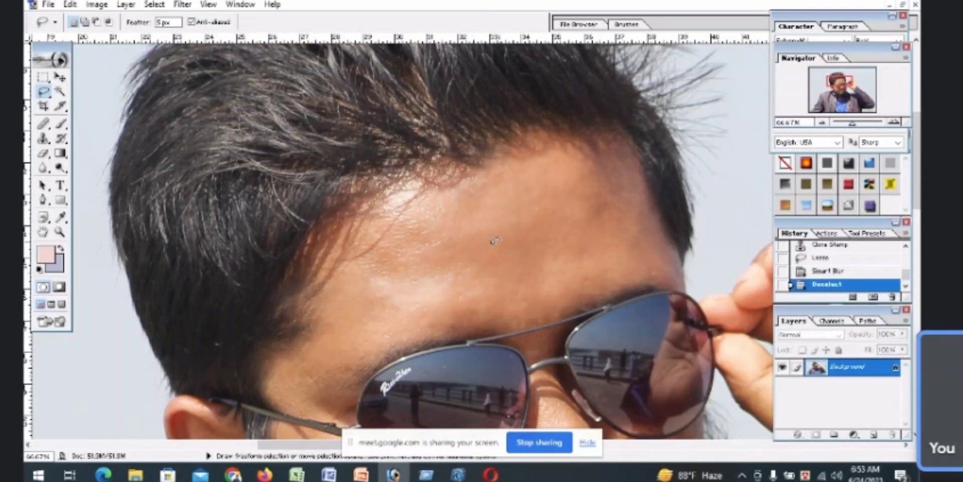
- Examine the retouched forehead and face against the whole portrait at several smaller magnifications
ctrl+alt+click(450, 262)
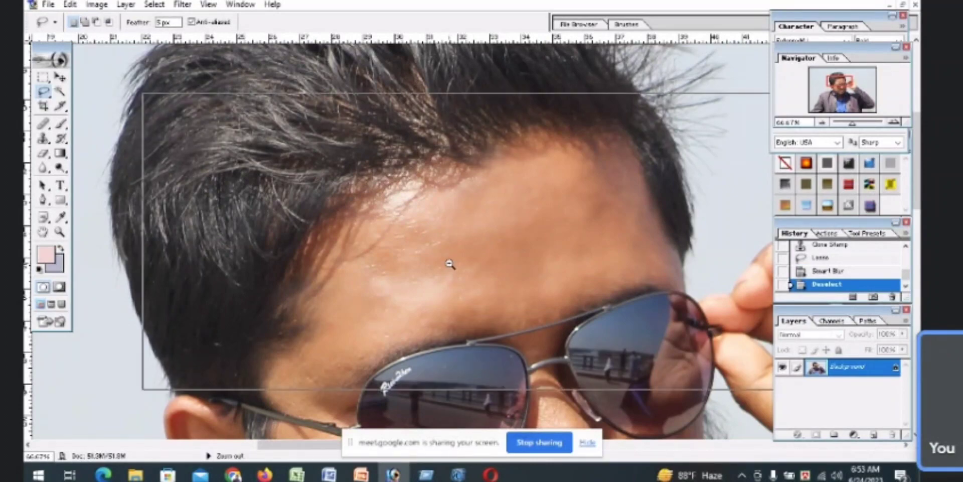
ctrl+alt+click(450, 263)
ctrl+alt+click(451, 263)
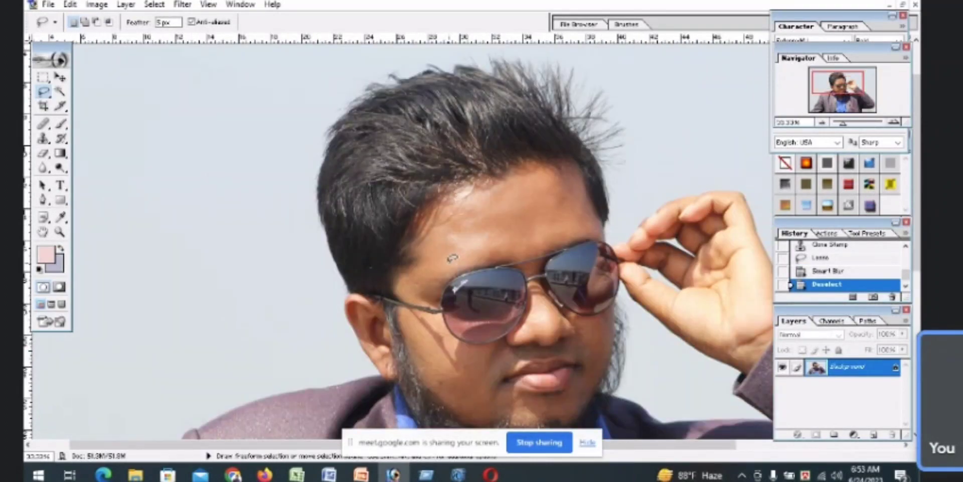
ctrl+alt+click(466, 235)
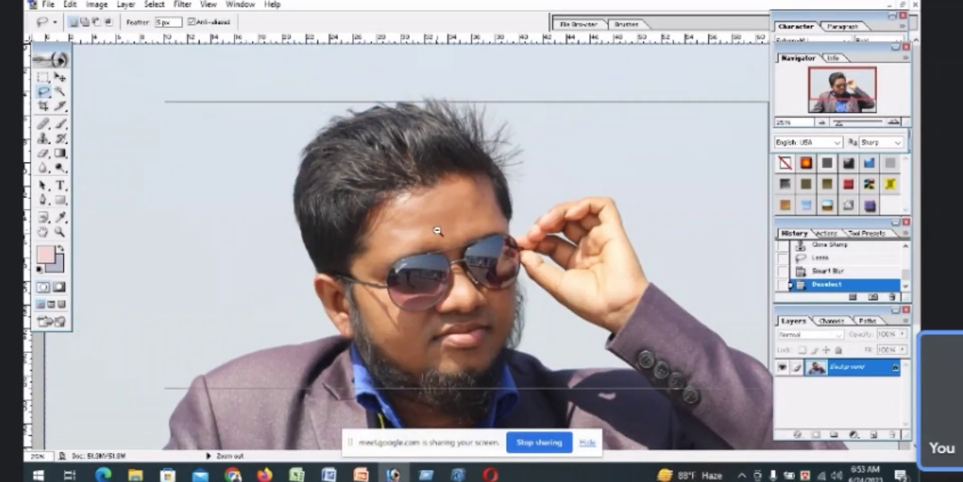
ctrl+alt+click(438, 231)
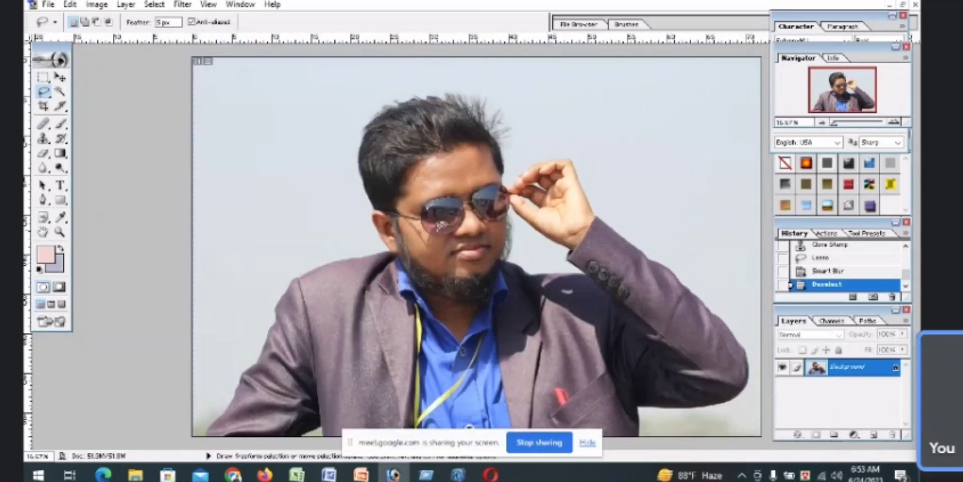
ctrl+click(440, 175)
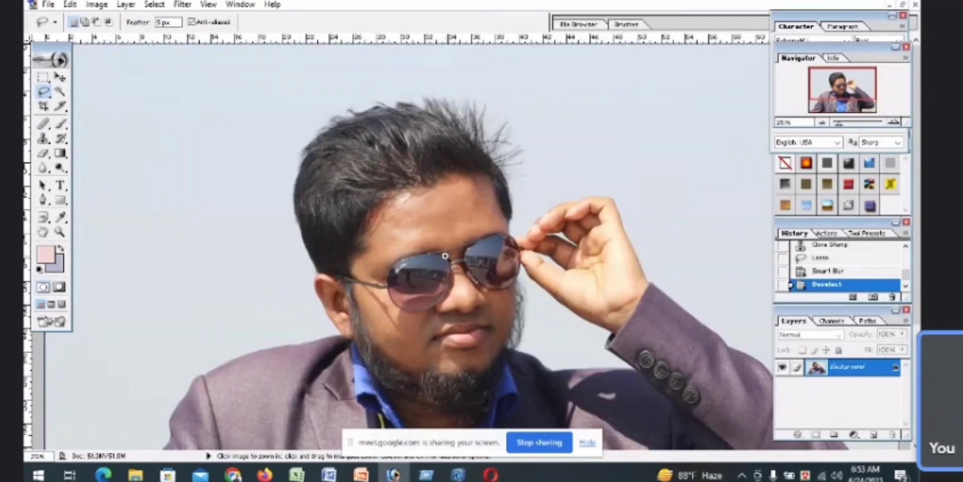
ctrl+alt+click(445, 256)
ctrl+alt+click(422, 202)
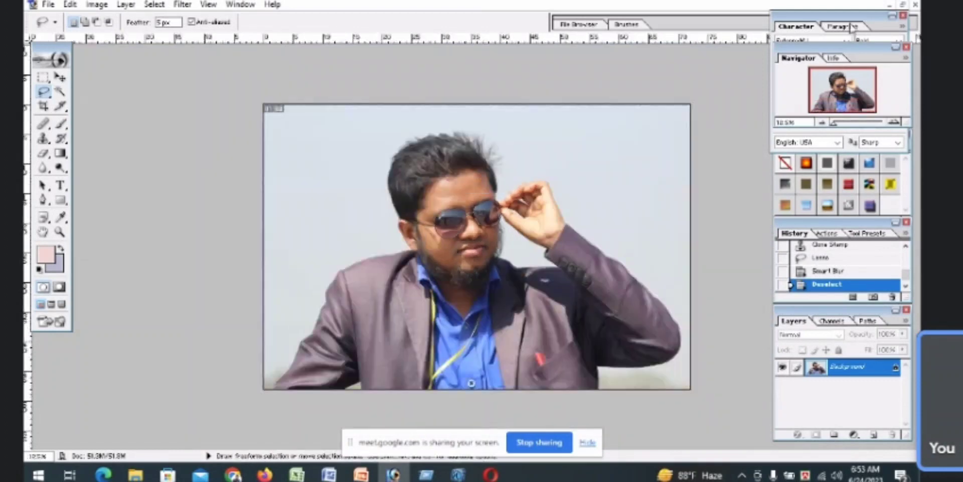
- Restore the photo to a floating window, duplicate the image as IMG_7591 copy and move the copy clear of the original
click(903, 4)
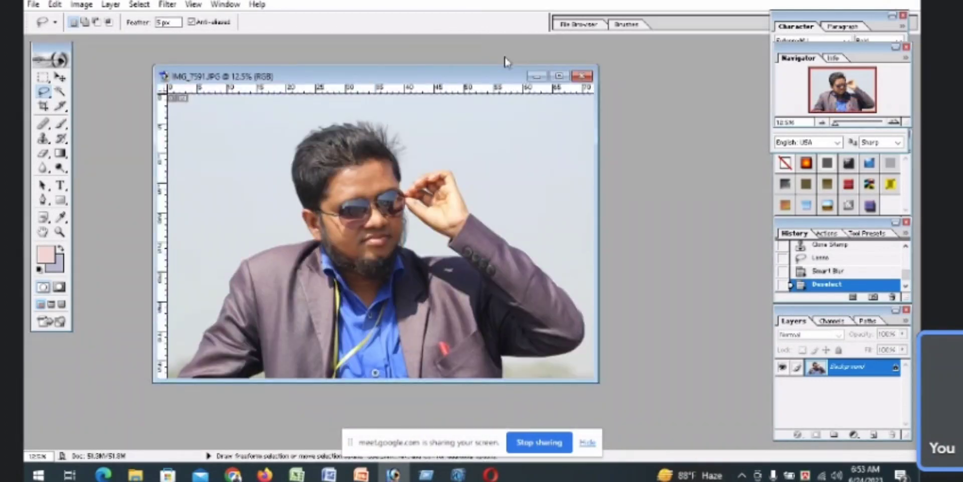
right_click(497, 75)
click(522, 90)
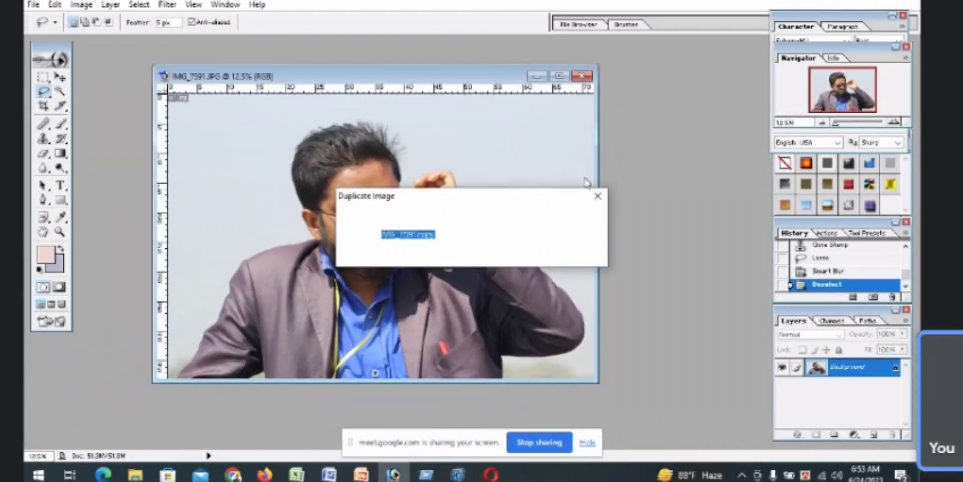
click(576, 215)
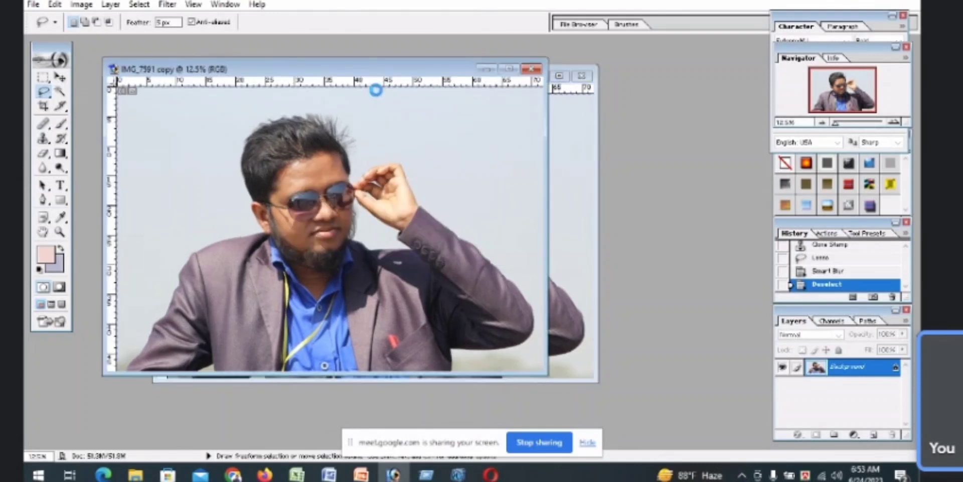
drag(438, 100, 473, 125)
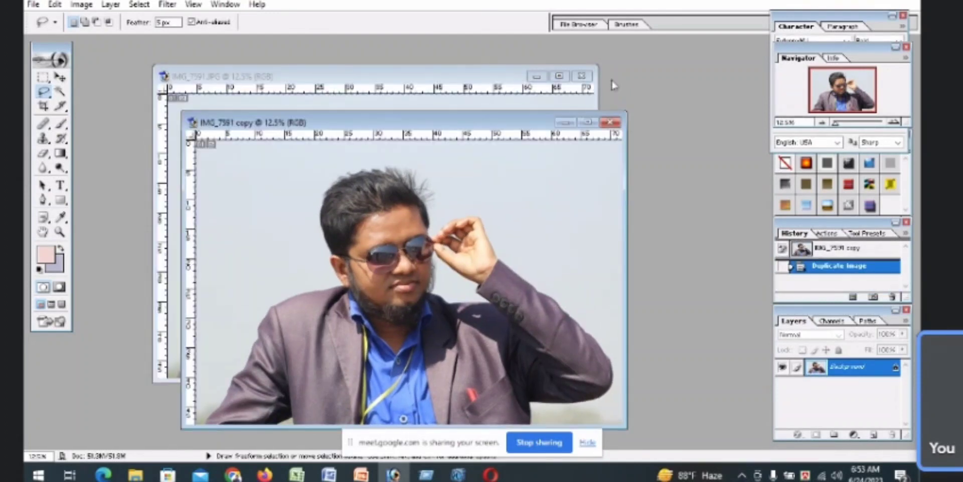
- Close the original IMG_7591.JPG without saving its changes and reposition the copy's window in the workspace
click(592, 79)
click(582, 76)
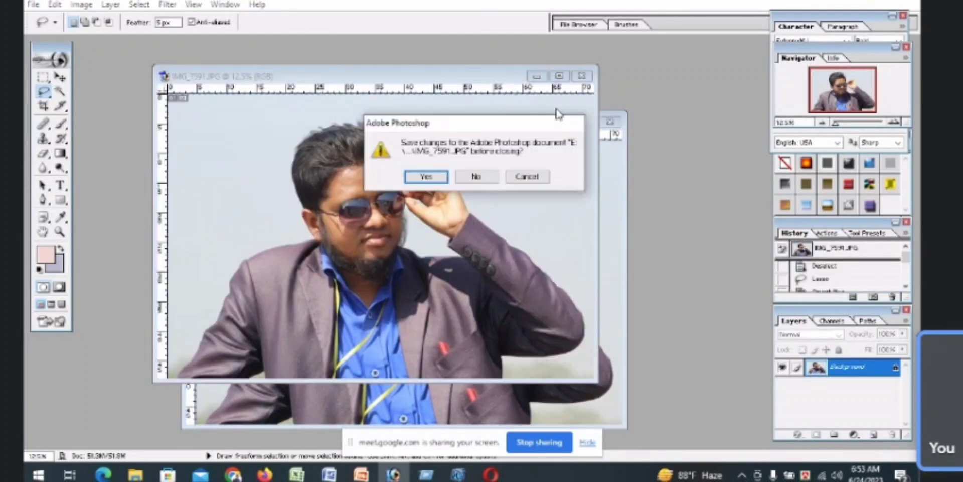
click(476, 176)
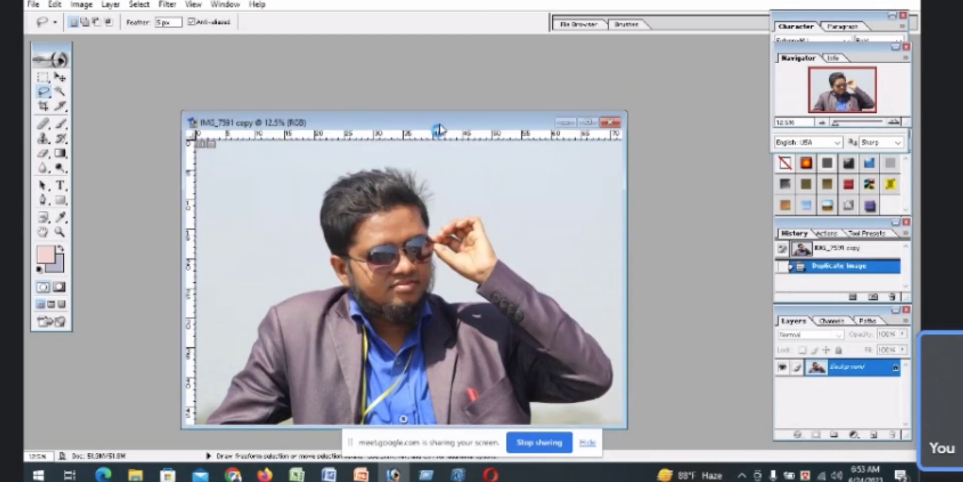
drag(439, 128, 461, 88)
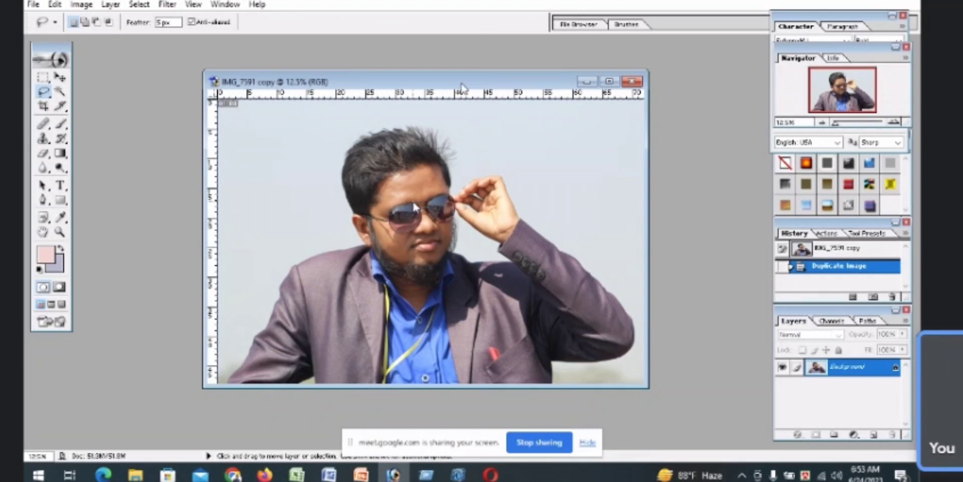
- Save the copy to the Desktop as JPEG file IMG_7591 copy, with Maximum quality 12 and the Baseline ("Standard") format
key(ctrl+shift+s)
click(315, 115)
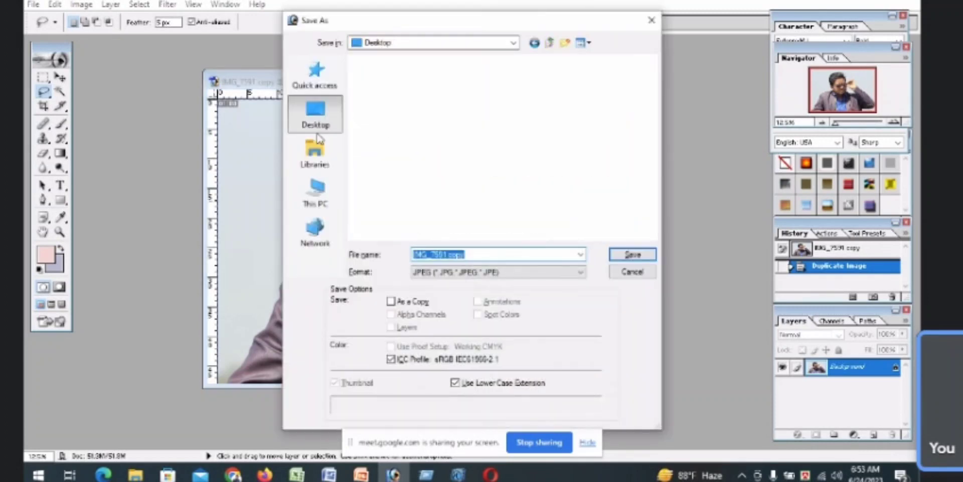
click(628, 257)
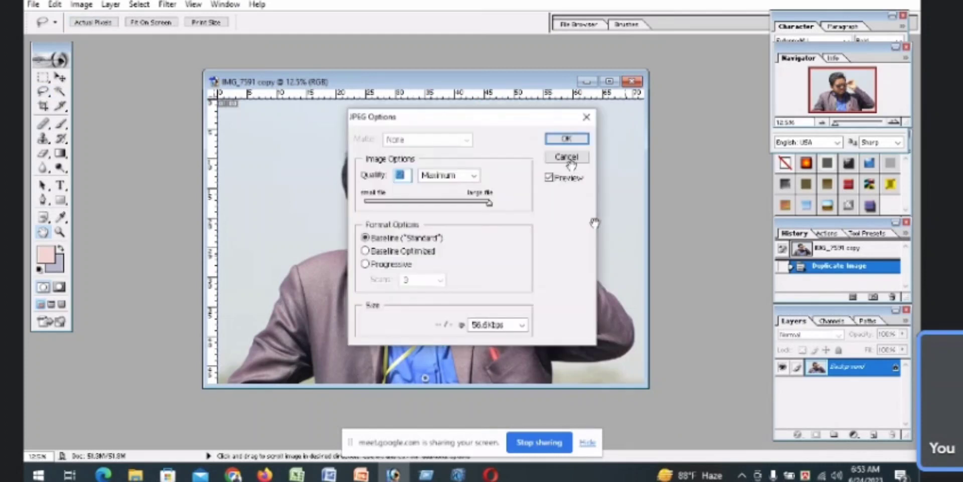
click(570, 142)
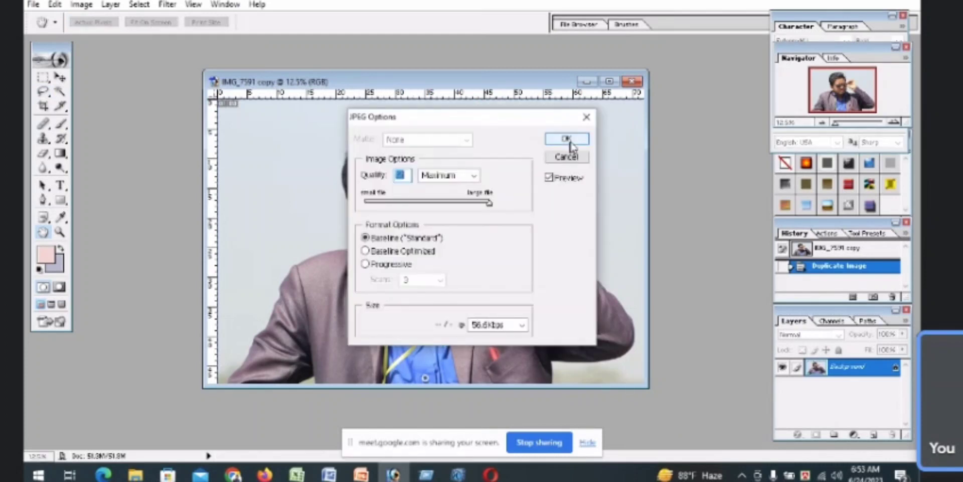
click(571, 144)
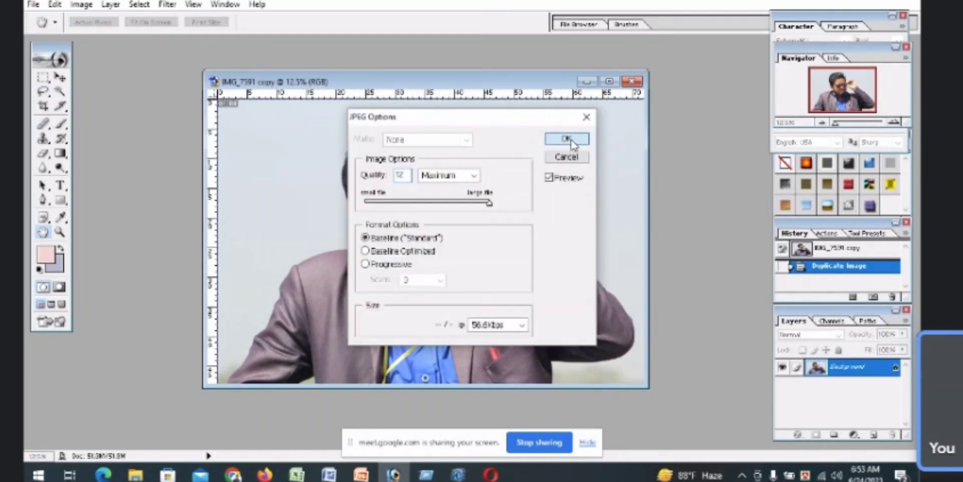